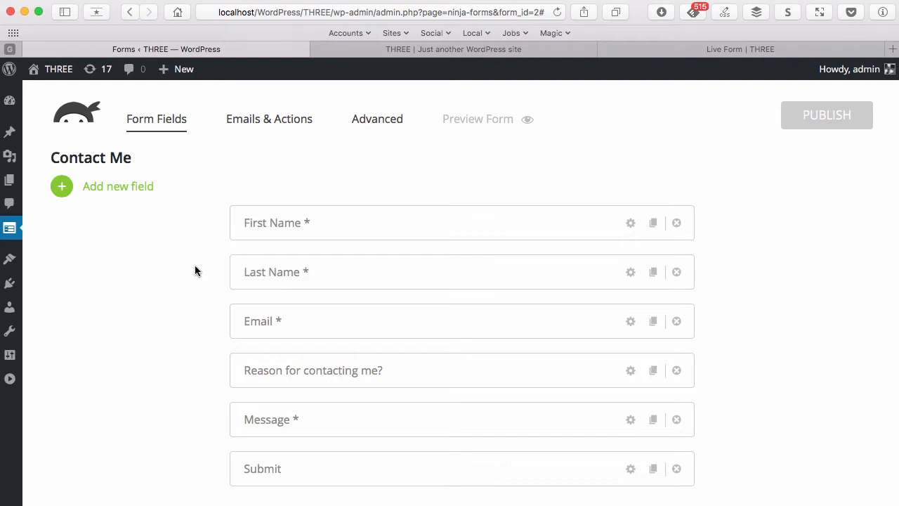
# Reload the live form page and scroll through its current fields
pyautogui.scroll(-1, 327, 335)
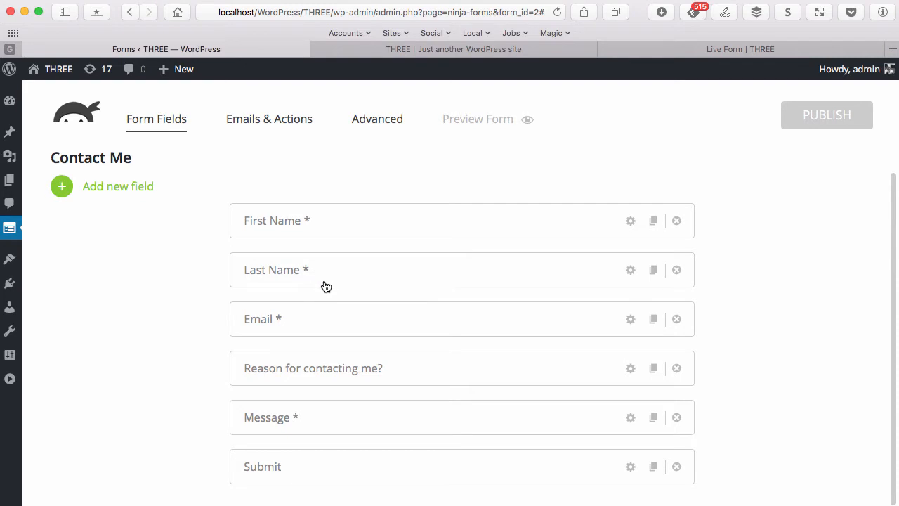
pyautogui.scroll(1, 330, 242)
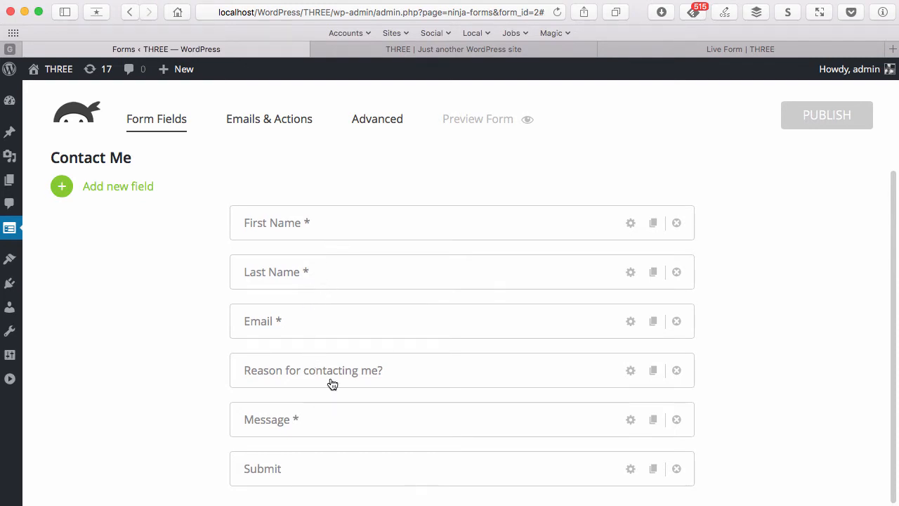
pyautogui.click(733, 49)
pyautogui.click(557, 13)
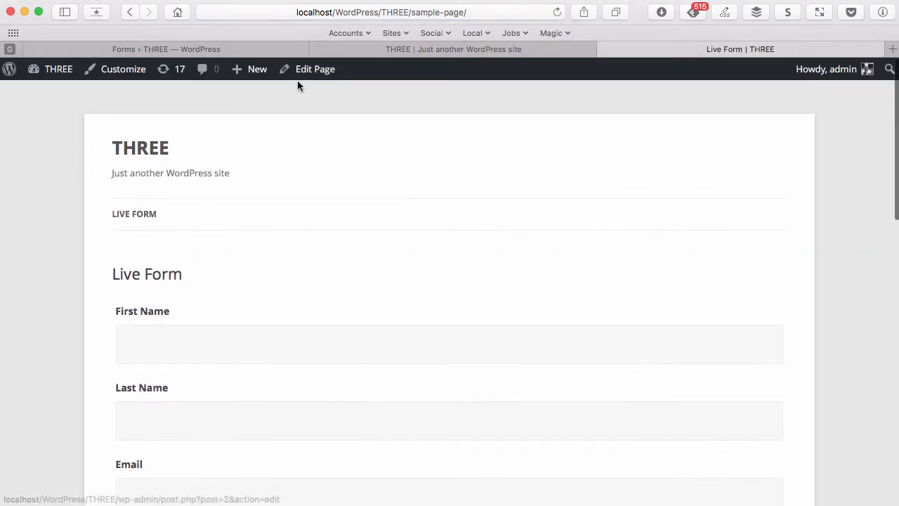
pyautogui.scroll(-3, 281, 274)
pyautogui.scroll(-8, 349, 295)
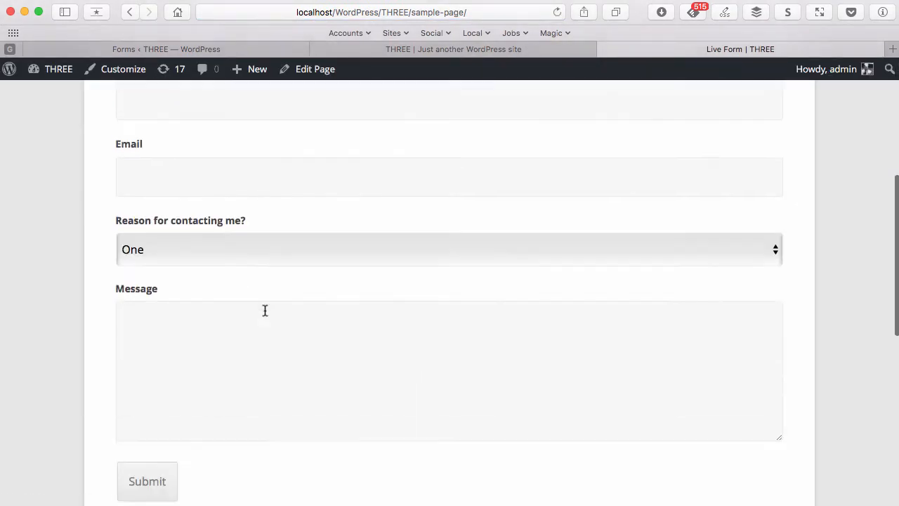
pyautogui.scroll(4, 263, 311)
pyautogui.scroll(-2, 333, 293)
pyautogui.scroll(-4, 323, 309)
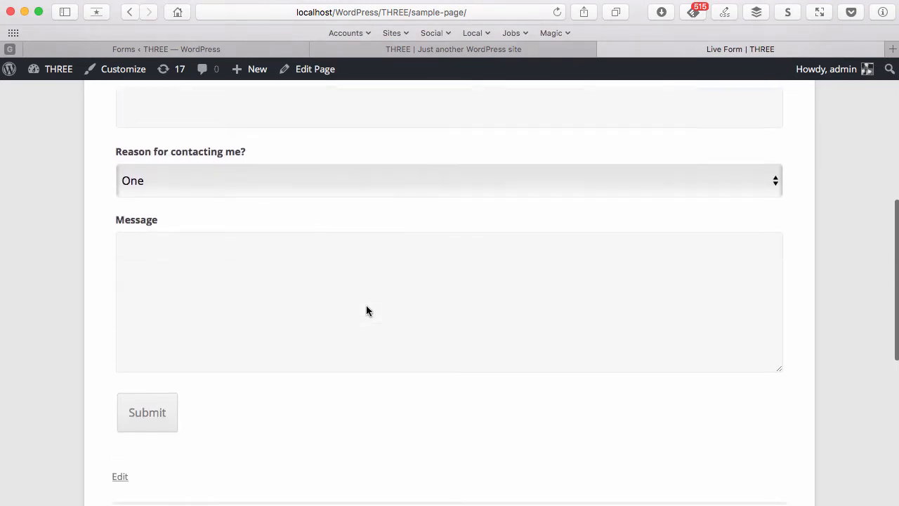
pyautogui.scroll(10, 357, 307)
# View the Contact Me preview, then return to the form editor
pyautogui.click(493, 52)
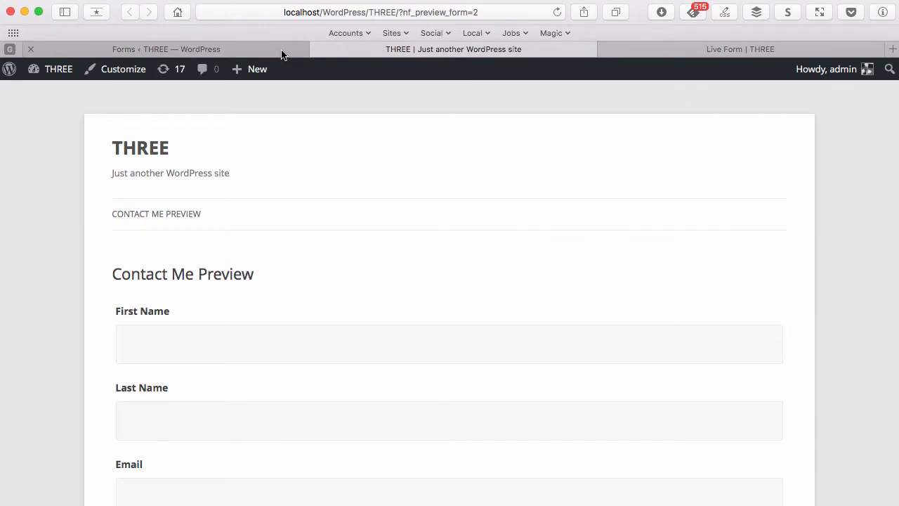
pyautogui.scroll(-5, 448, 375)
pyautogui.scroll(5, 358, 260)
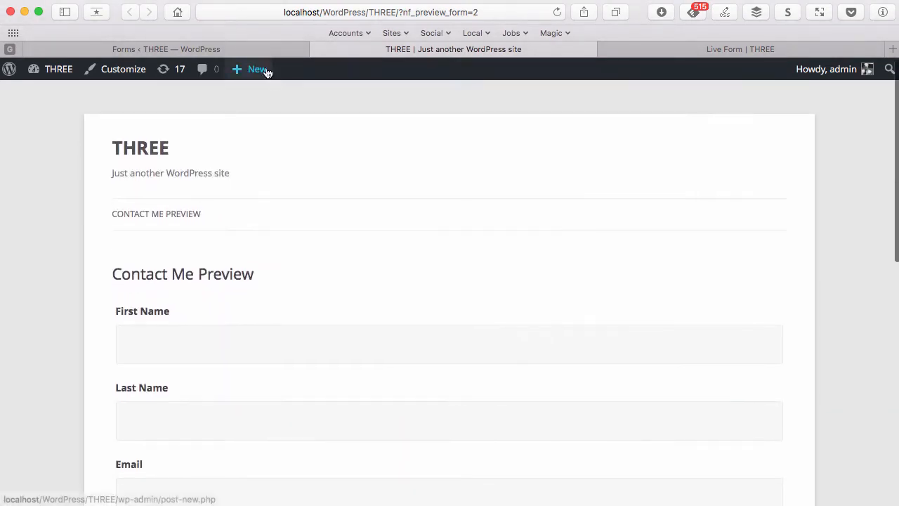
pyautogui.click(264, 51)
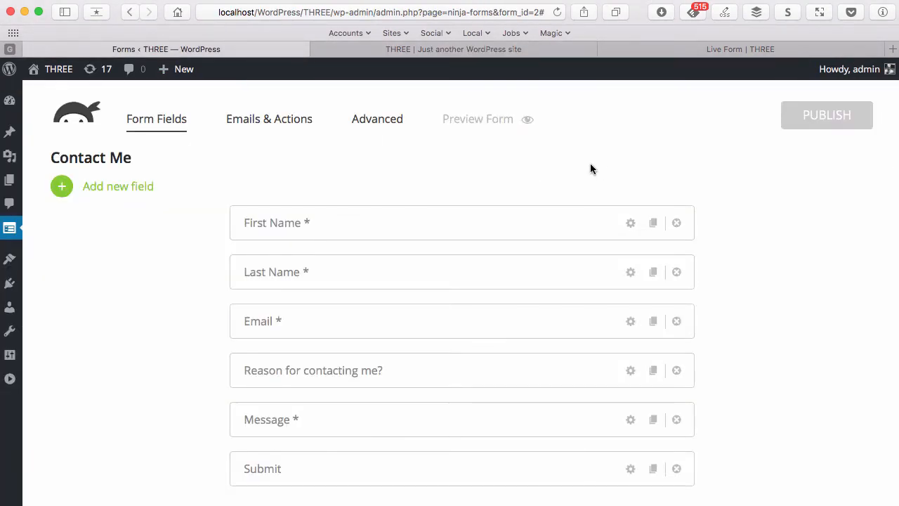
pyautogui.scroll(-1, 824, 201)
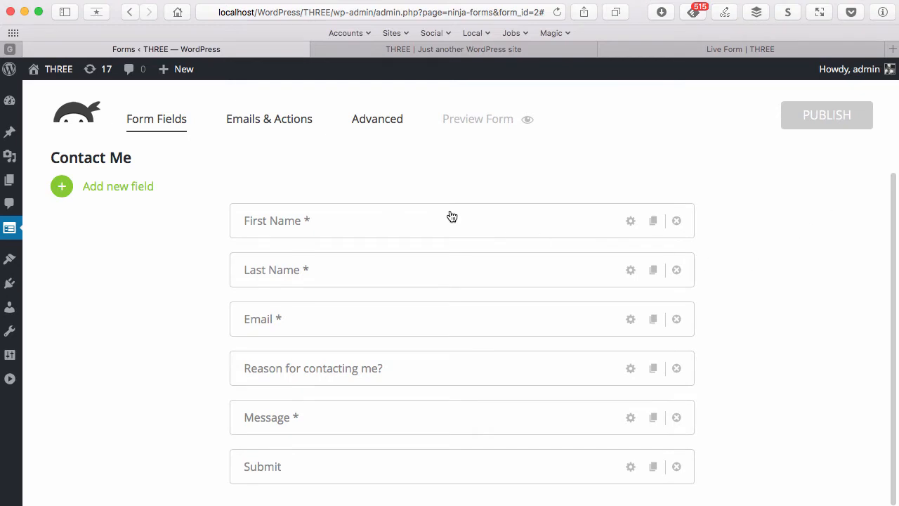
# Rename the First Name field to Name and make it optional
pyautogui.click(496, 230)
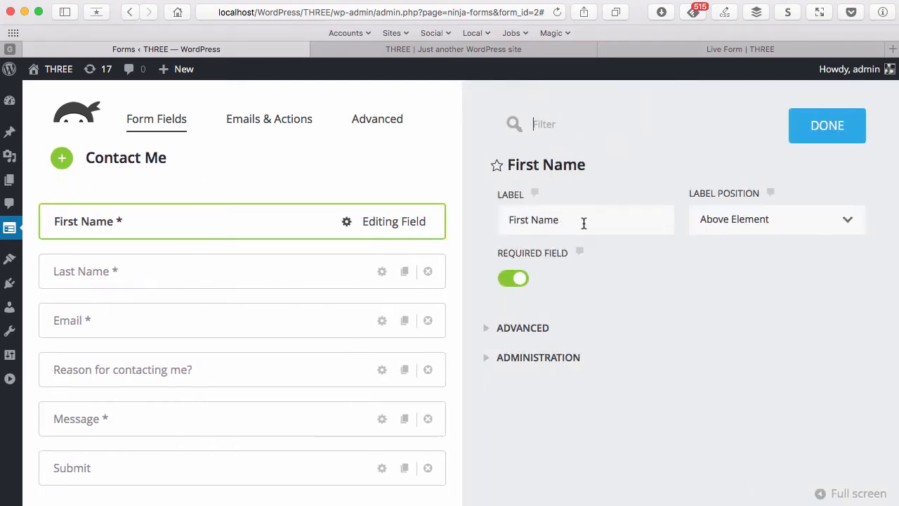
pyautogui.click(584, 223)
pyautogui.press('BackSpace')
pyautogui.press('BackSpace')
pyautogui.press('BackSpace')
pyautogui.press('BackSpace')
pyautogui.press('BackSpace')
pyautogui.press('BackSpace')
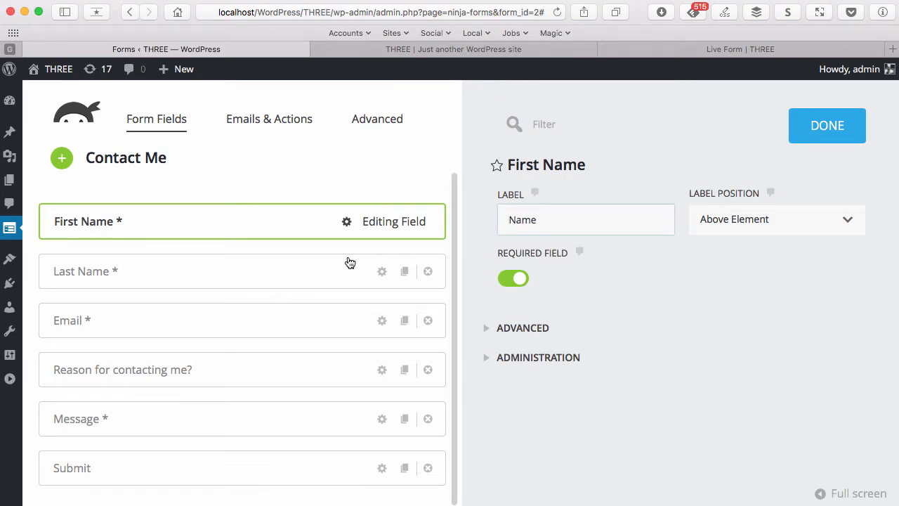
pyautogui.click(512, 279)
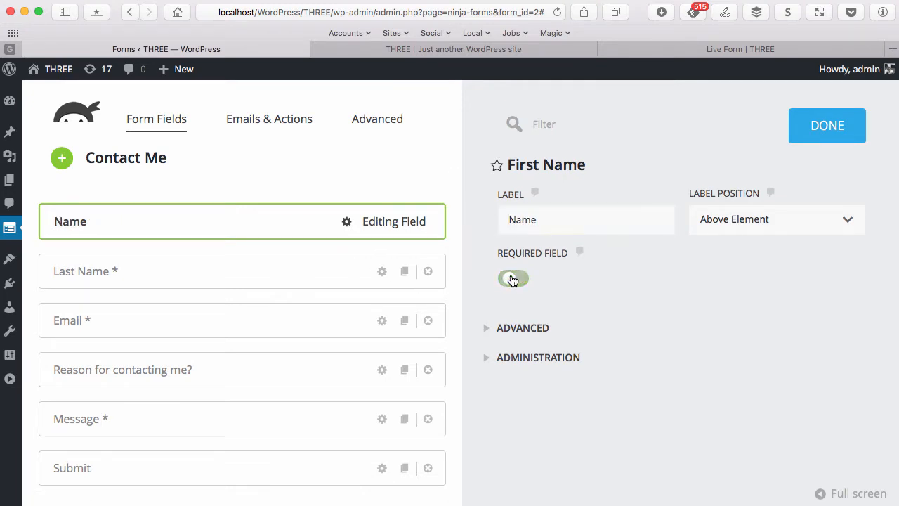
# Delete the Last Name and 'Reason for contacting me?' fields from the form
pyautogui.click(234, 284)
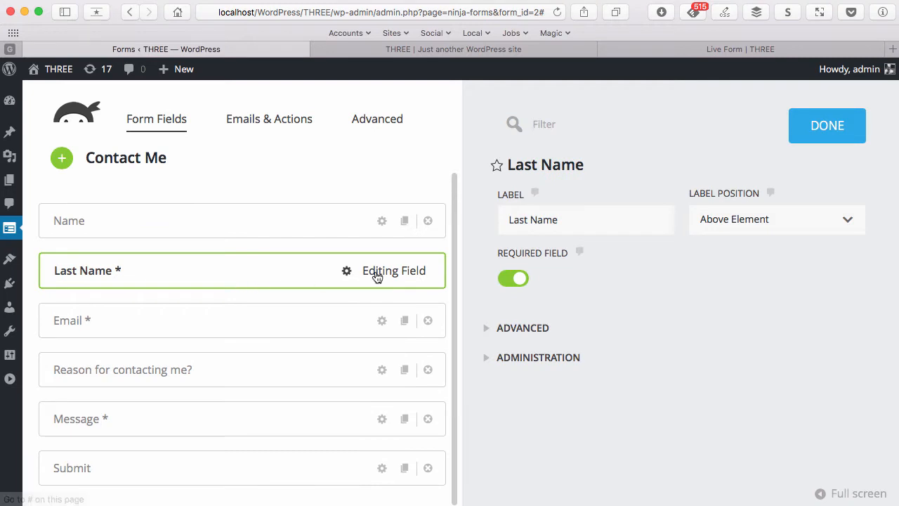
pyautogui.click(371, 230)
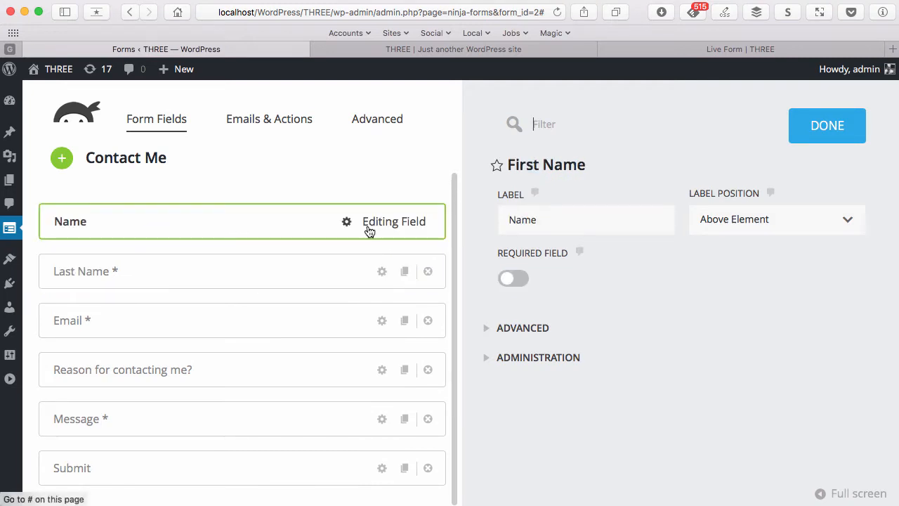
pyautogui.click(287, 317)
pyautogui.click(428, 271)
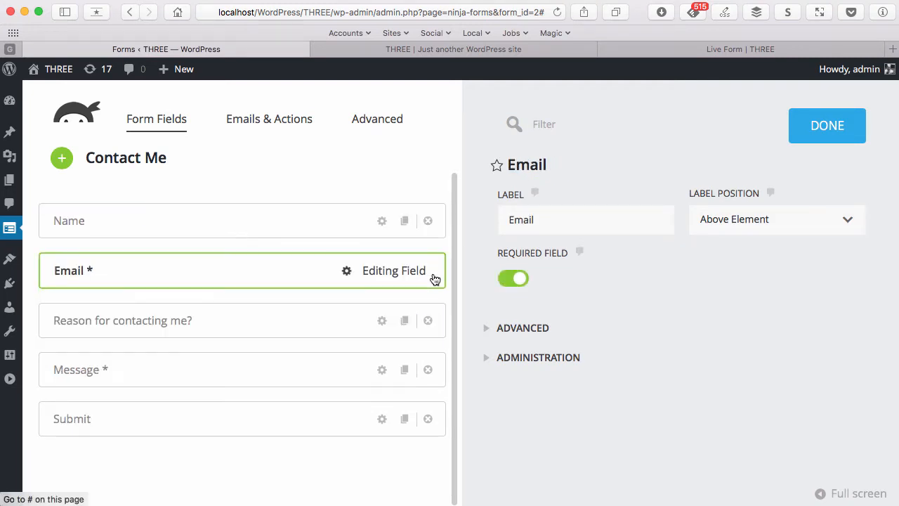
pyautogui.click(274, 331)
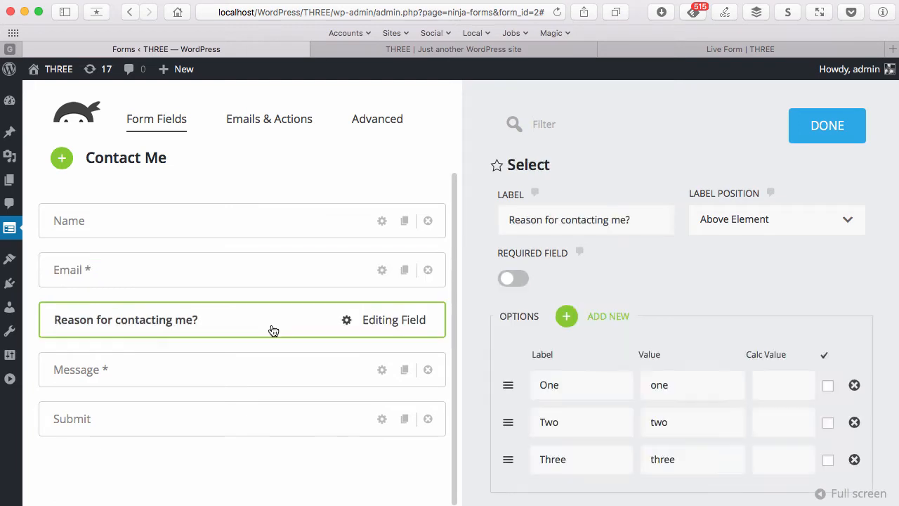
pyautogui.click(301, 286)
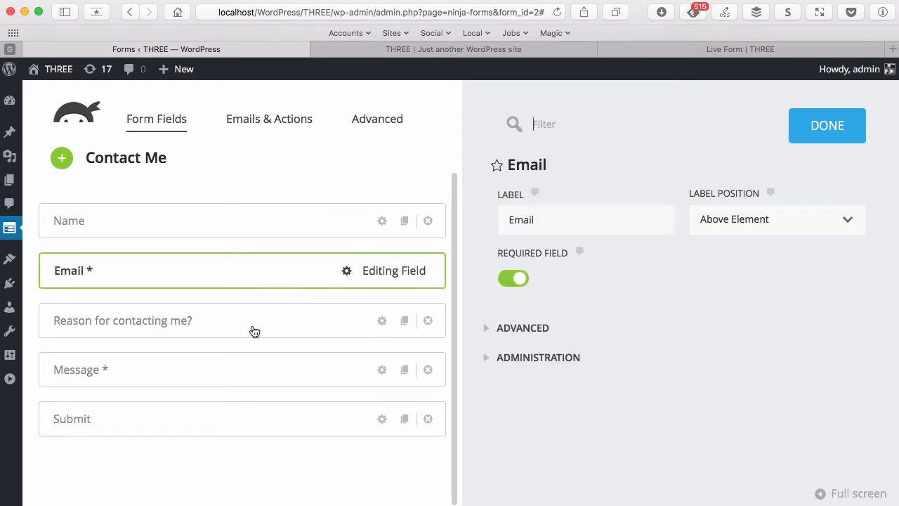
pyautogui.click(428, 320)
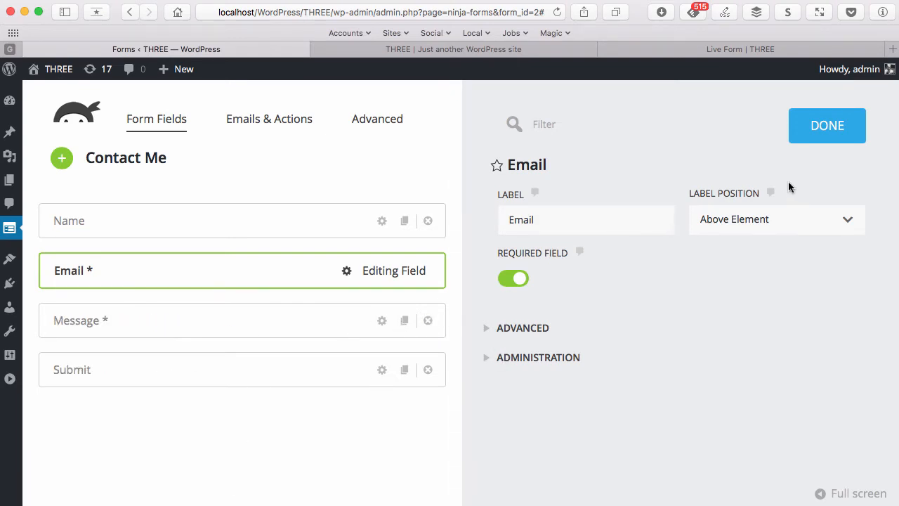
pyautogui.click(823, 137)
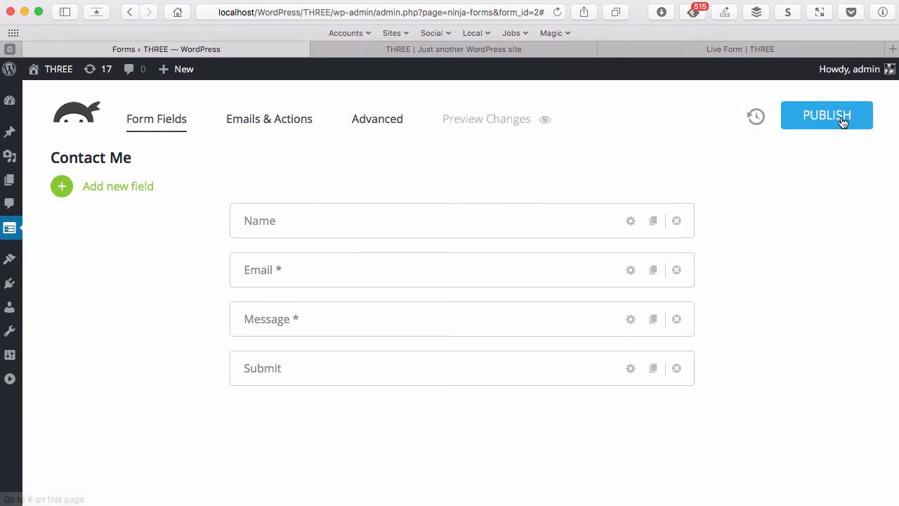
# Reload and review both the live form page and the Contact Me preview
pyautogui.click(708, 52)
pyautogui.click(557, 12)
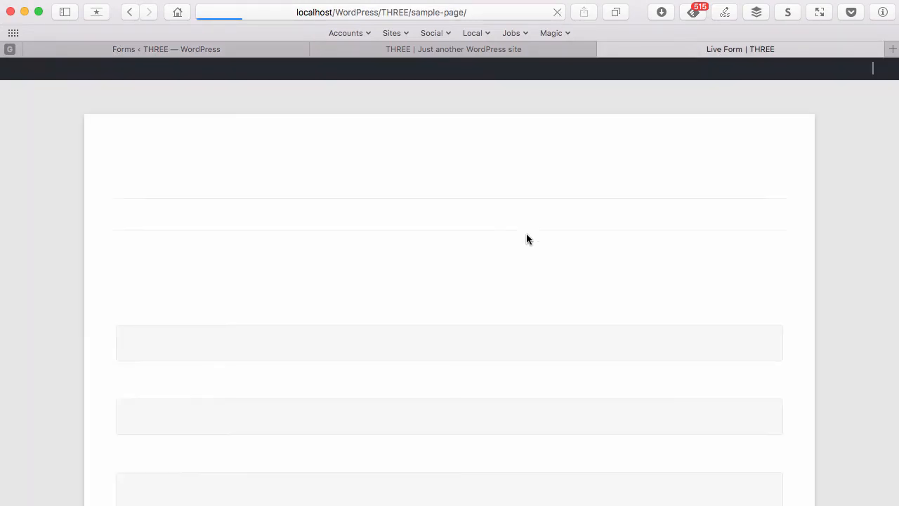
pyautogui.scroll(-5, 531, 256)
pyautogui.scroll(5, 531, 262)
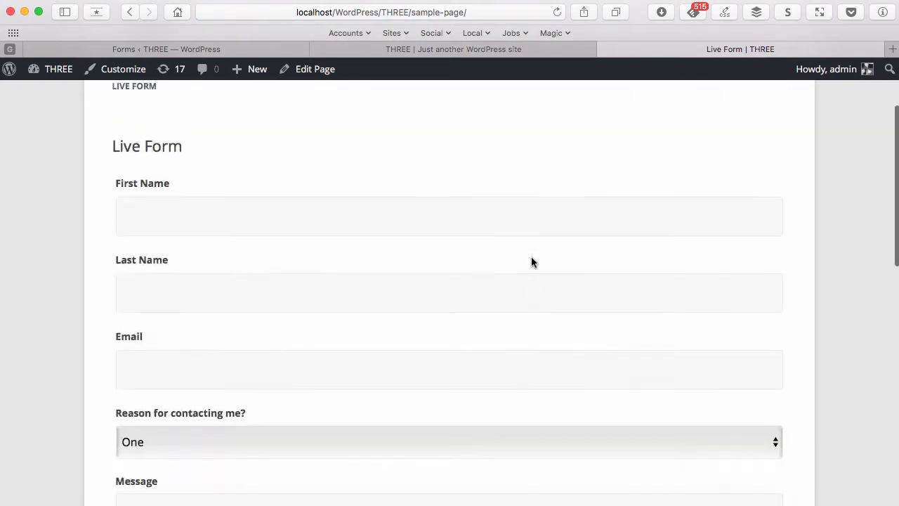
pyautogui.click(477, 50)
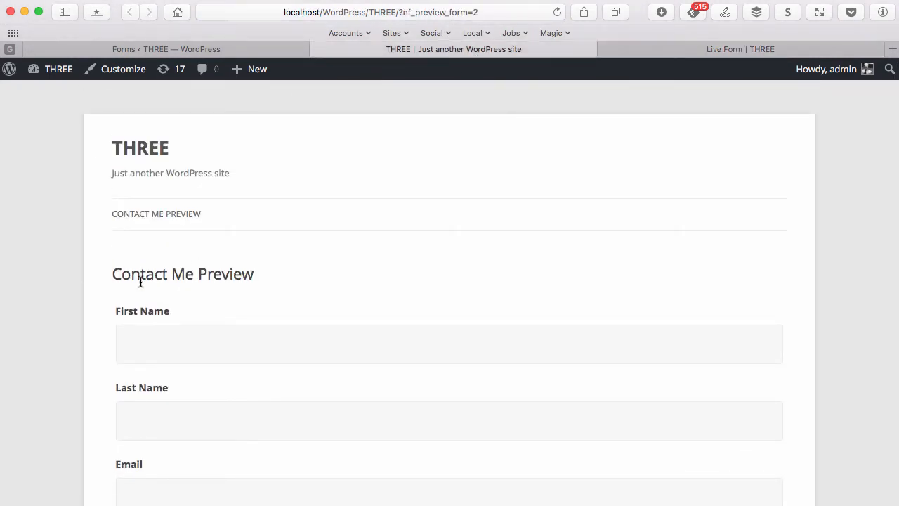
pyautogui.scroll(-4, 351, 304)
pyautogui.scroll(4, 356, 299)
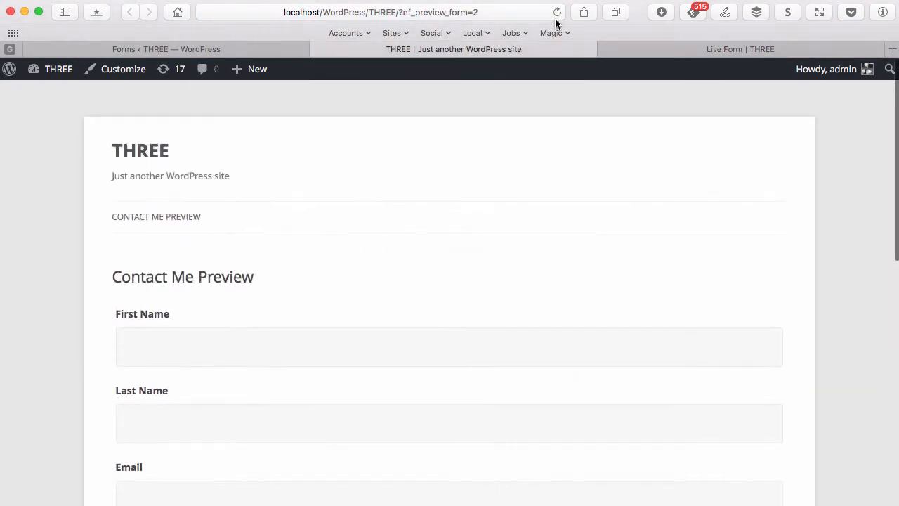
pyautogui.click(557, 12)
pyautogui.scroll(-4, 438, 281)
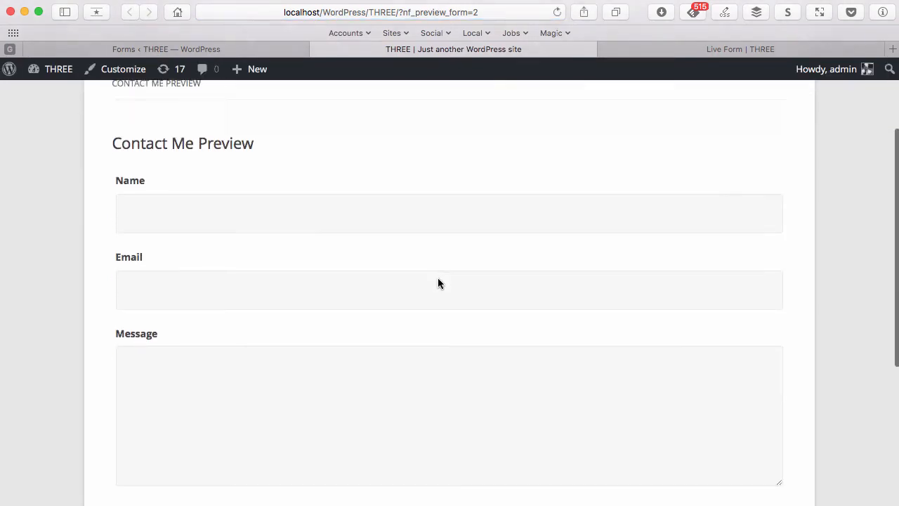
pyautogui.scroll(4, 437, 281)
pyautogui.scroll(-2, 437, 278)
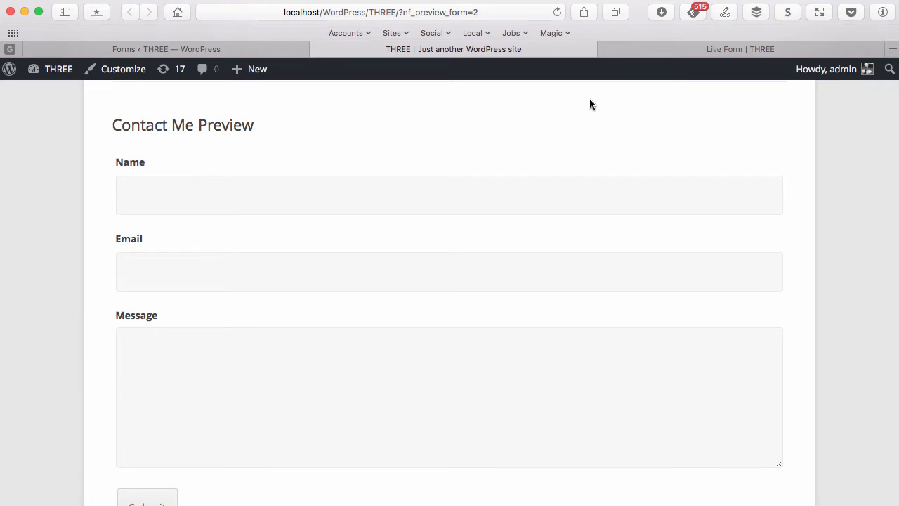
# Recheck the reloaded live form, then return to the Contact Me form builder
pyautogui.click(671, 51)
pyautogui.scroll(-3, 629, 211)
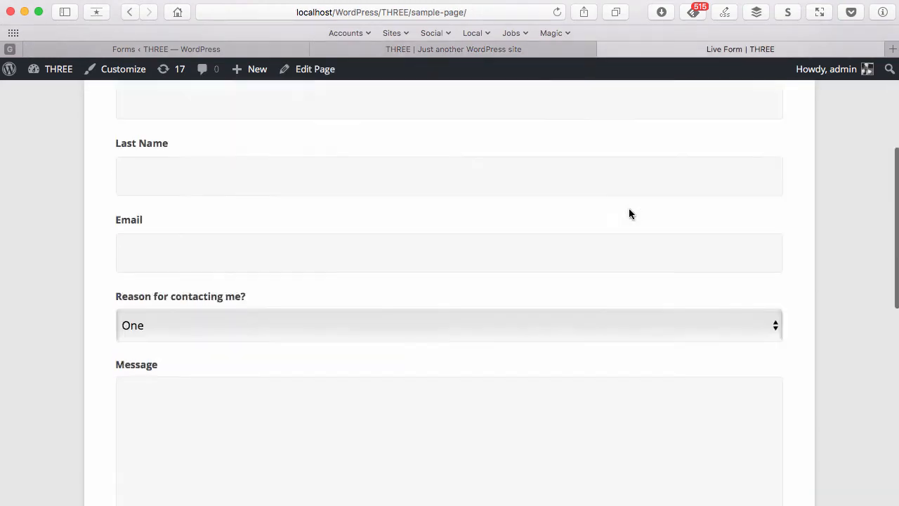
pyautogui.scroll(-3, 629, 213)
pyautogui.scroll(8, 629, 214)
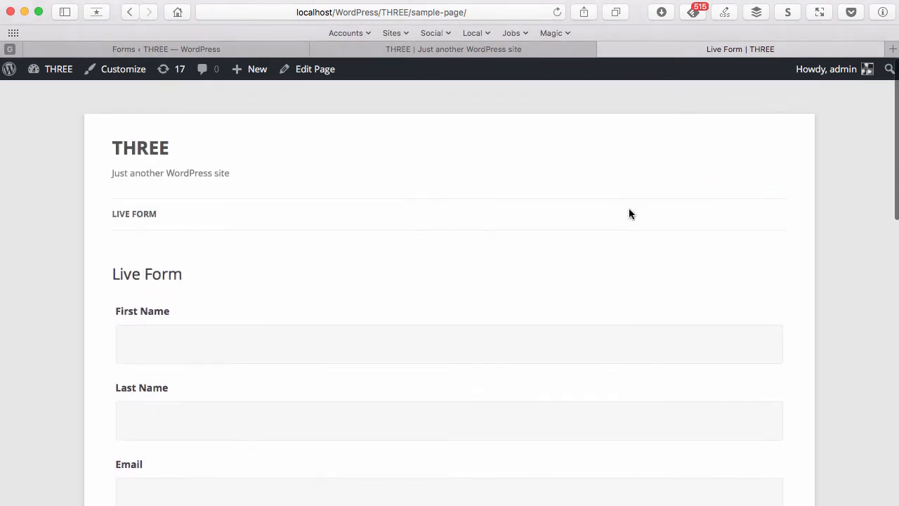
pyautogui.click(558, 13)
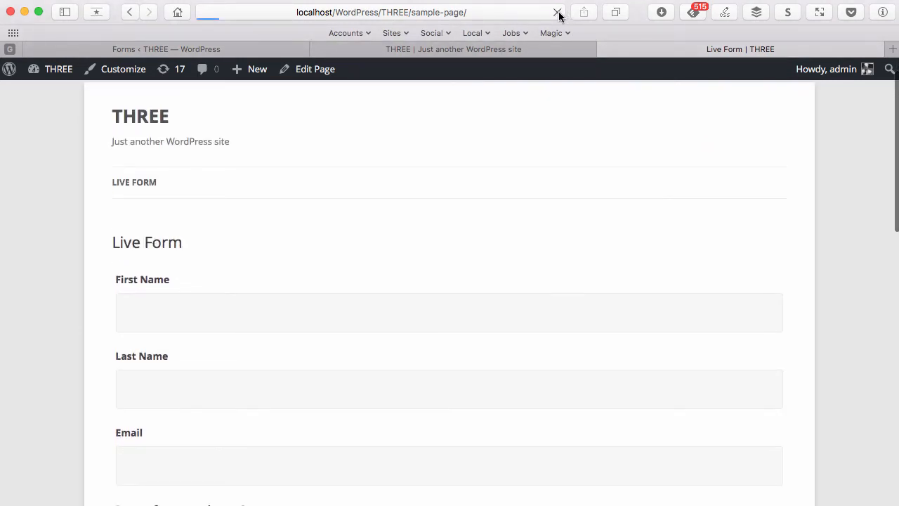
pyautogui.scroll(-5, 619, 211)
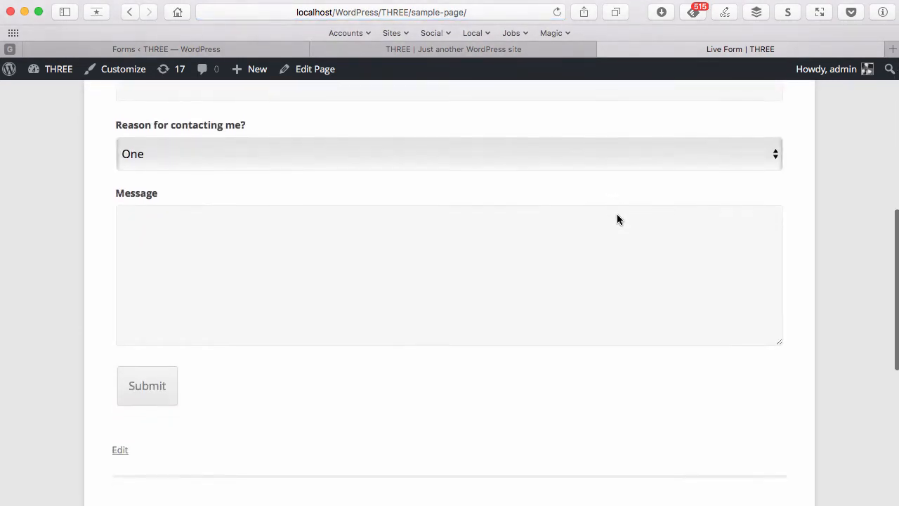
pyautogui.scroll(5, 616, 218)
pyautogui.click(481, 53)
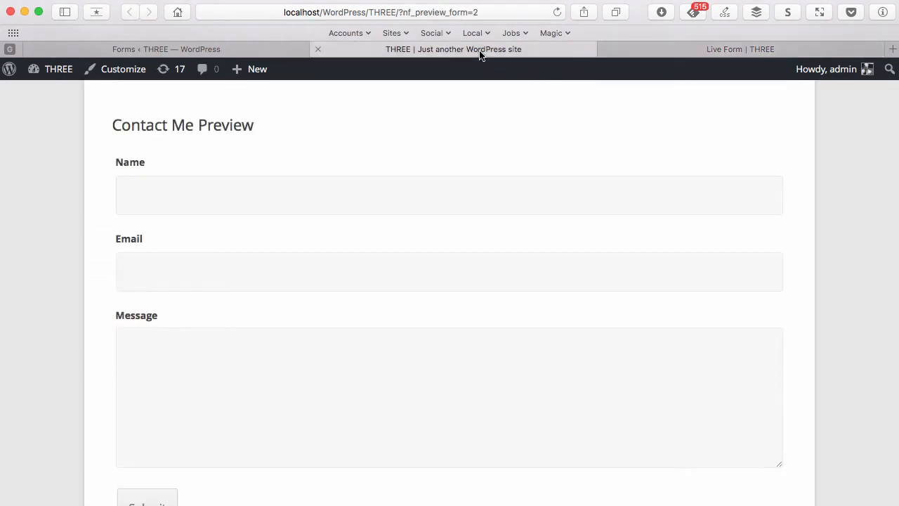
pyautogui.click(281, 50)
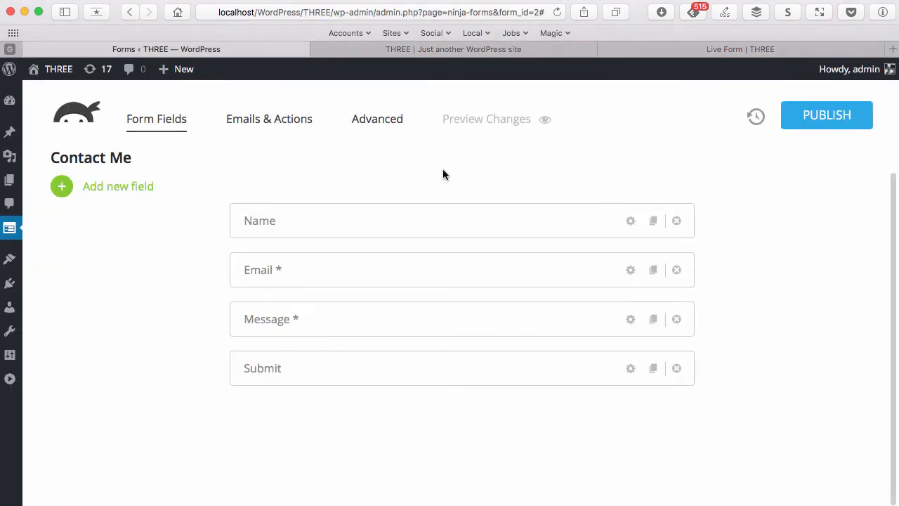
# Make Mock Success Message Action read 'Thanks for emailing us from' followed by the Email merge tag
pyautogui.click(276, 119)
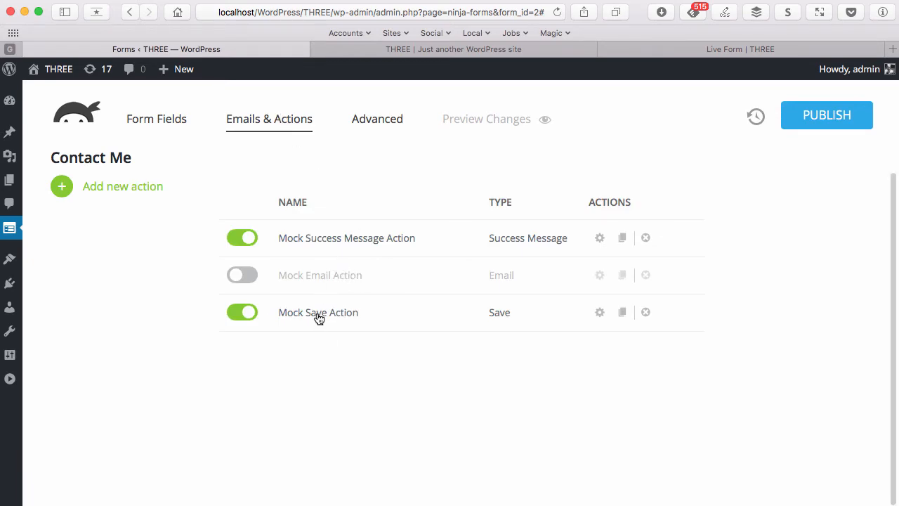
pyautogui.click(344, 247)
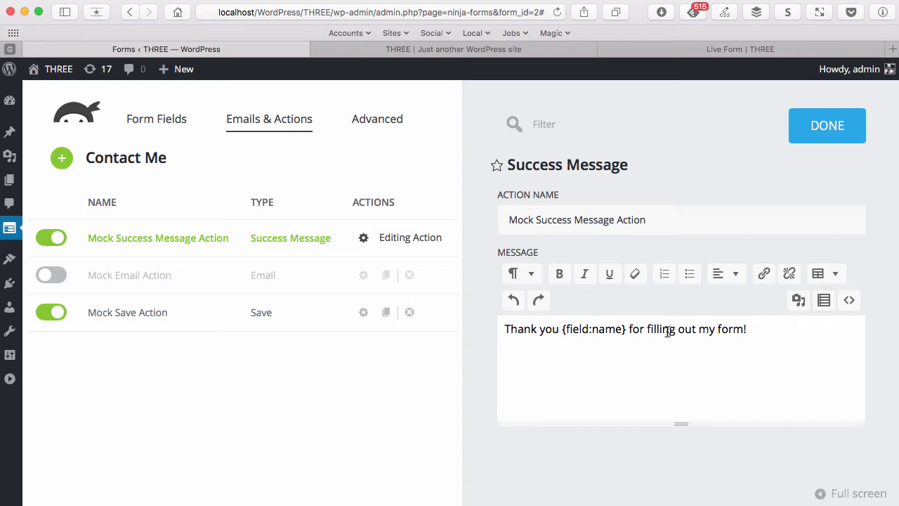
pyautogui.moveTo(795, 333); pyautogui.dragTo(465, 326)
pyautogui.write('Tha')
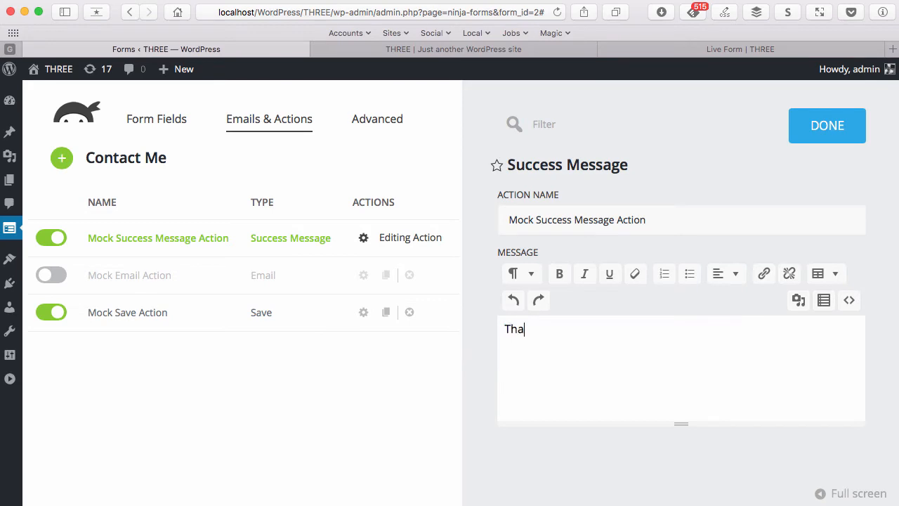
pyautogui.write('ts ')
pyautogui.write('nks f')
pyautogui.write('or emailing')
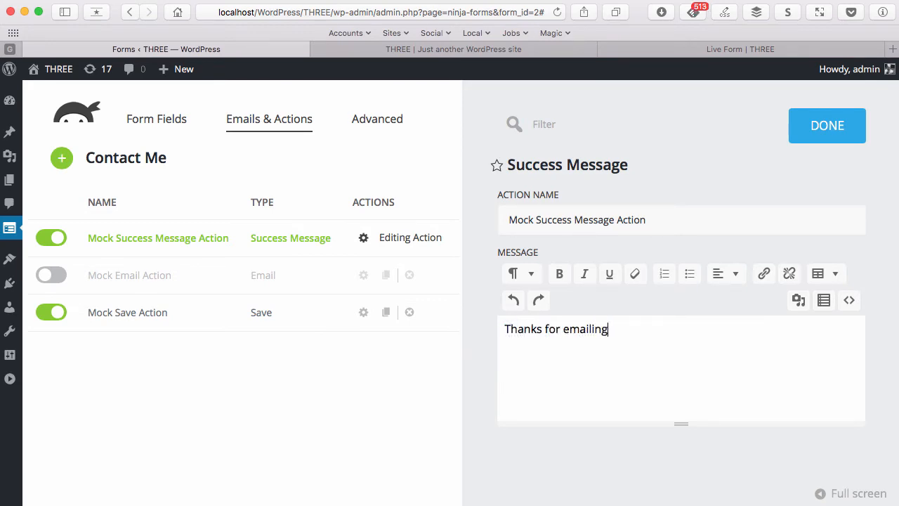
pyautogui.write(' us from')
pyautogui.click(824, 300)
pyautogui.click(803, 369)
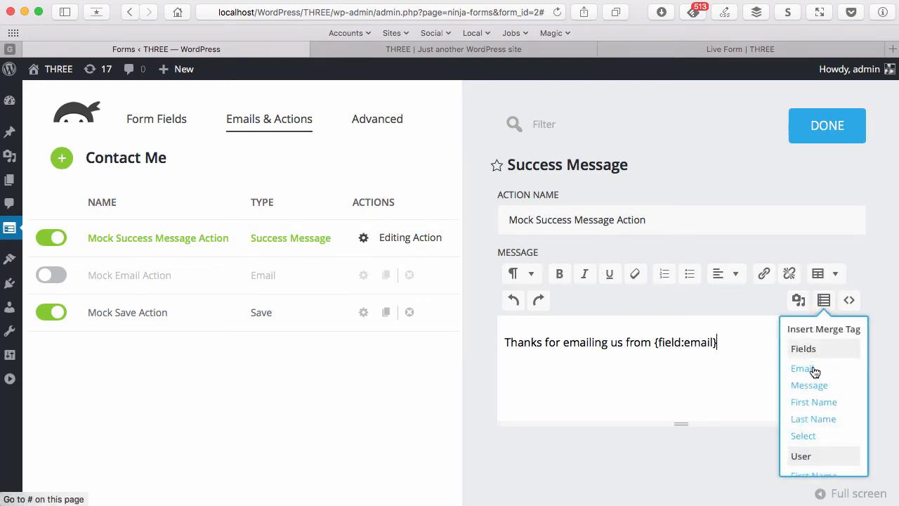
pyautogui.click(744, 343)
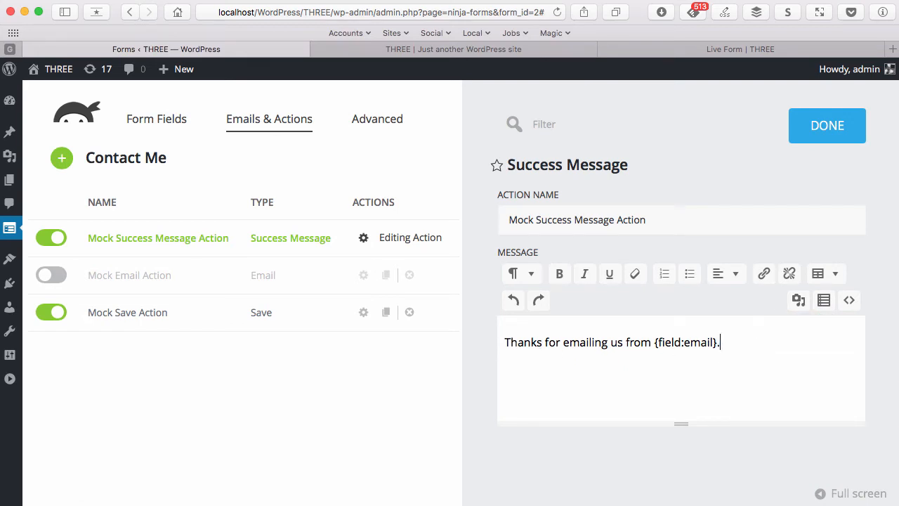
pyautogui.click(817, 128)
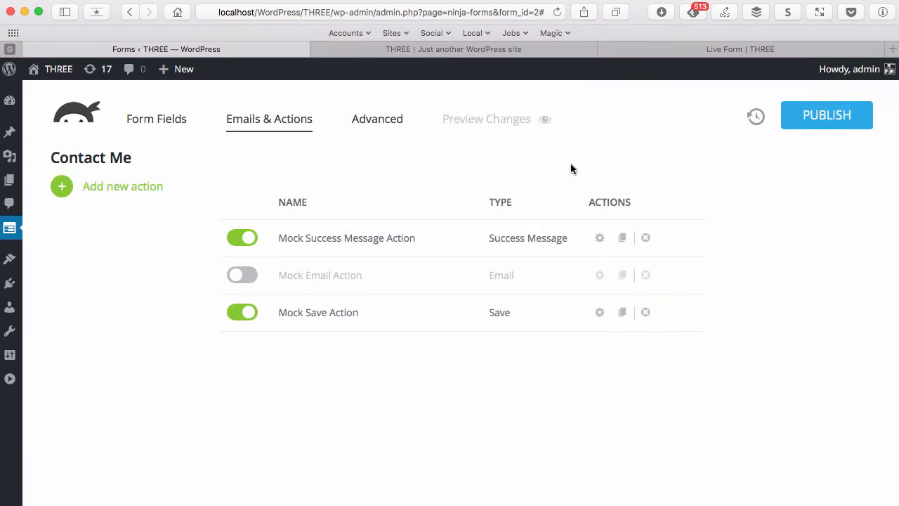
pyautogui.click(641, 54)
# Reload the live form and fill in a first name, last name and test email address
pyautogui.click(557, 12)
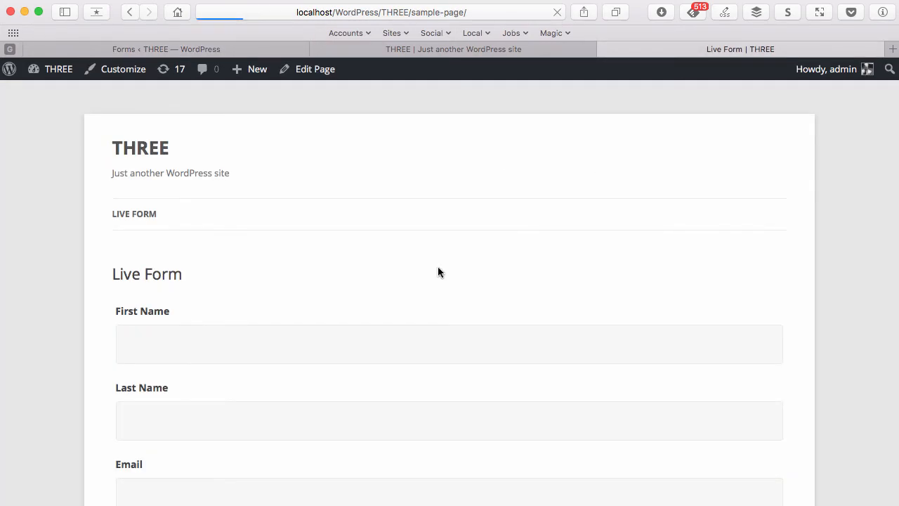
pyautogui.click(307, 231)
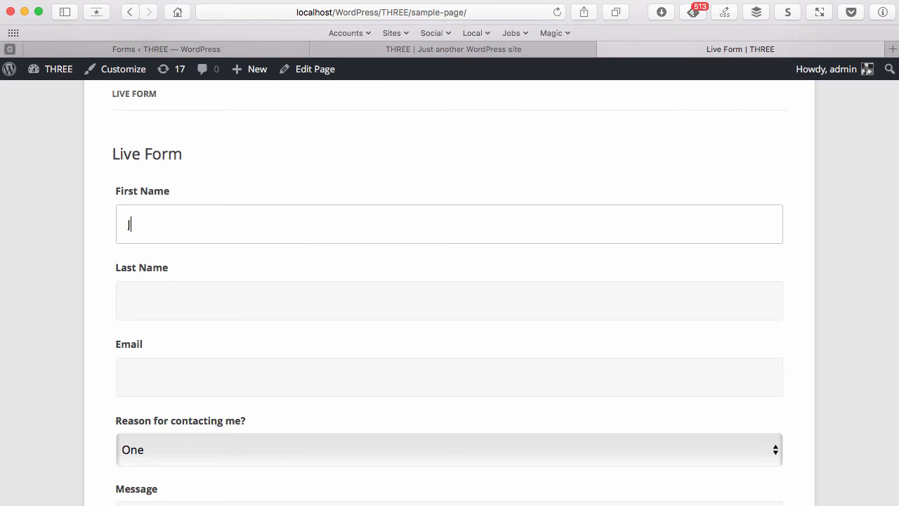
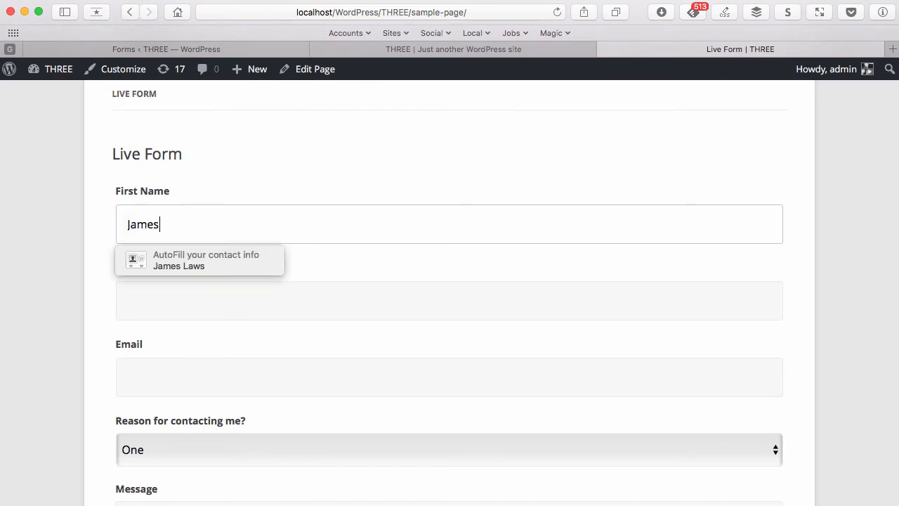
pyautogui.press('Tab')
pyautogui.press('Tab')
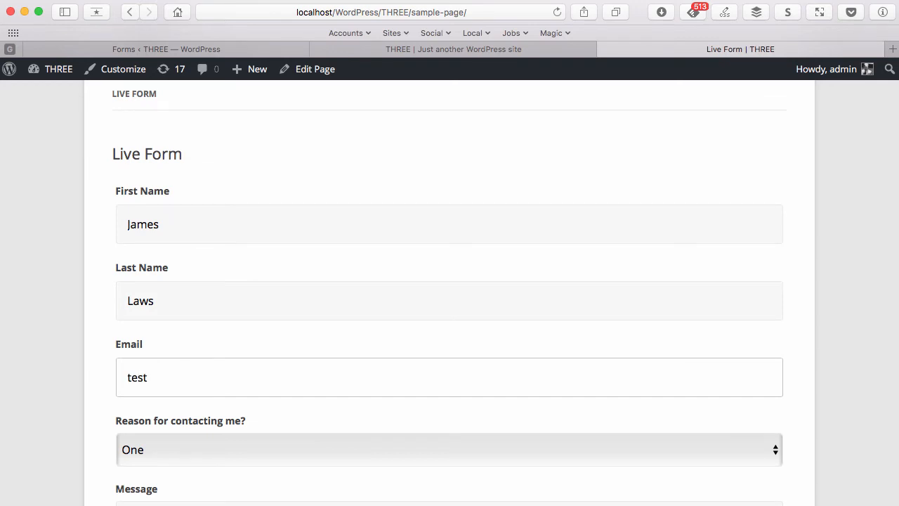
pyautogui.write('test@test.com')
pyautogui.press('Tab')
# Choose Two as the reason, enter 'Testing' as the message, and submit
pyautogui.scroll(-4, 305, 231)
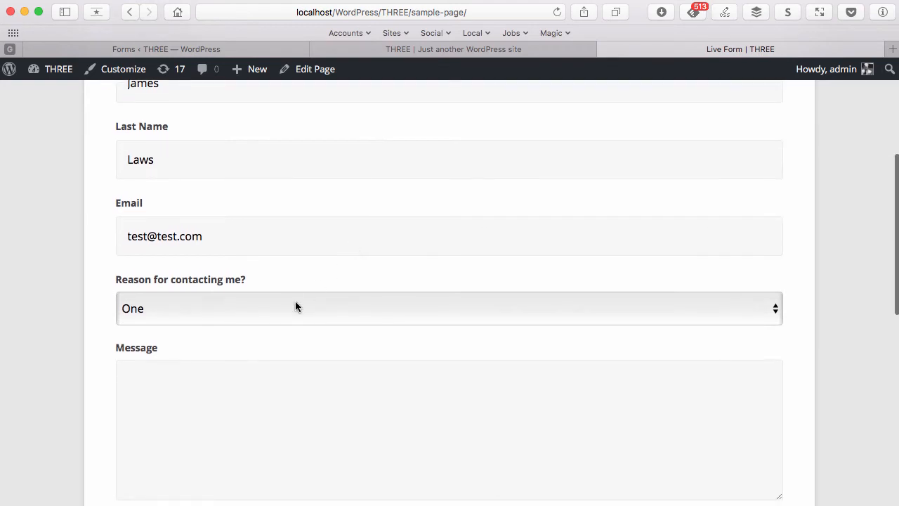
pyautogui.click(295, 307)
pyautogui.click(269, 323)
pyautogui.click(247, 391)
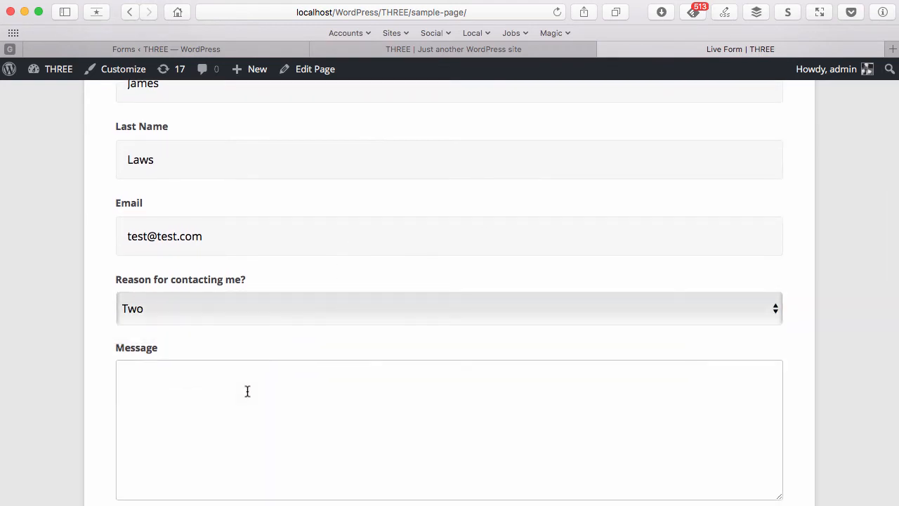
pyautogui.write('Testing')
pyautogui.scroll(-6, 305, 379)
pyautogui.click(155, 348)
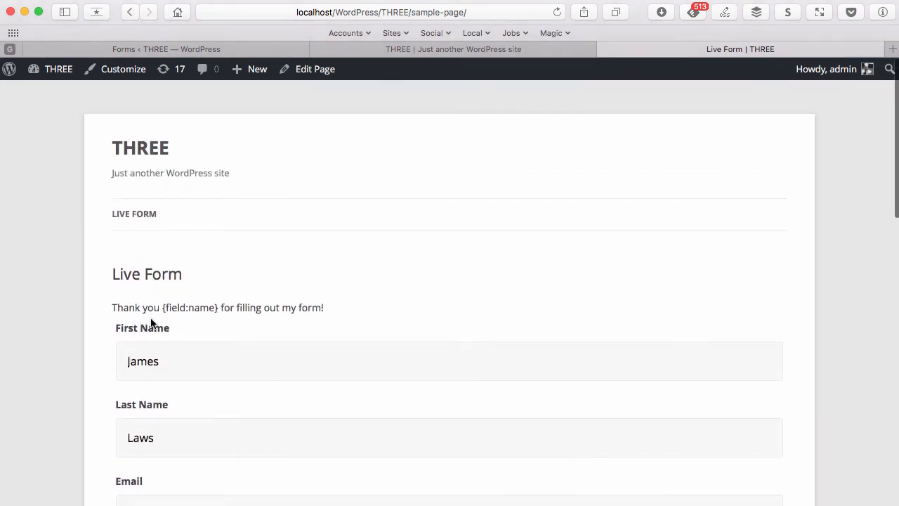
# Inspect the thank-you message showing the unresolved {field:name} tag
pyautogui.moveTo(163, 308); pyautogui.dragTo(215, 309)
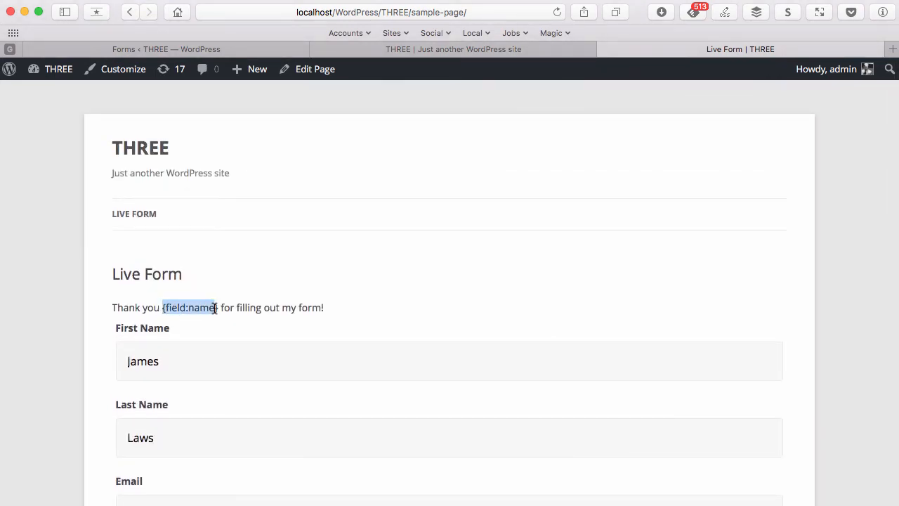
pyautogui.scroll(-1, 217, 308)
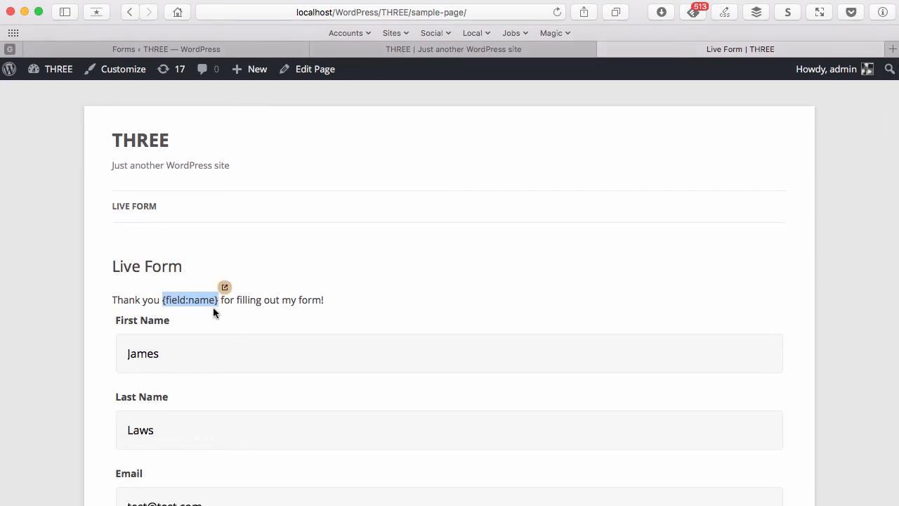
pyautogui.click(165, 302)
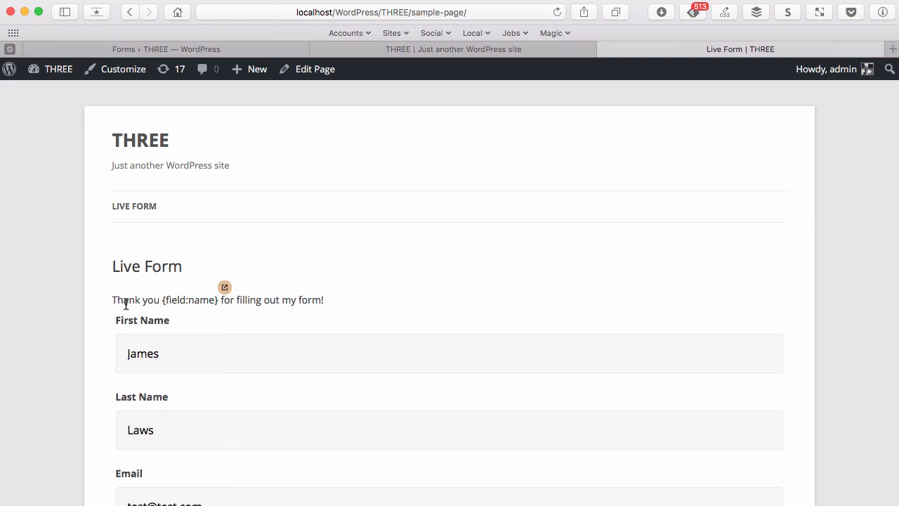
pyautogui.moveTo(110, 300); pyautogui.dragTo(287, 303)
pyautogui.click(286, 303)
pyautogui.click(472, 50)
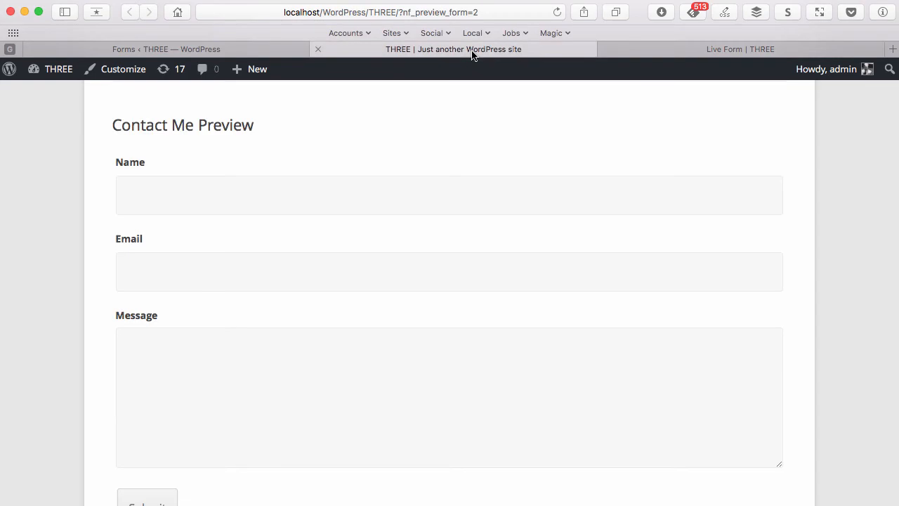
# Reload the preview, enter a name and test email address, and submit the entry
pyautogui.click(558, 12)
pyautogui.scroll(-2, 398, 251)
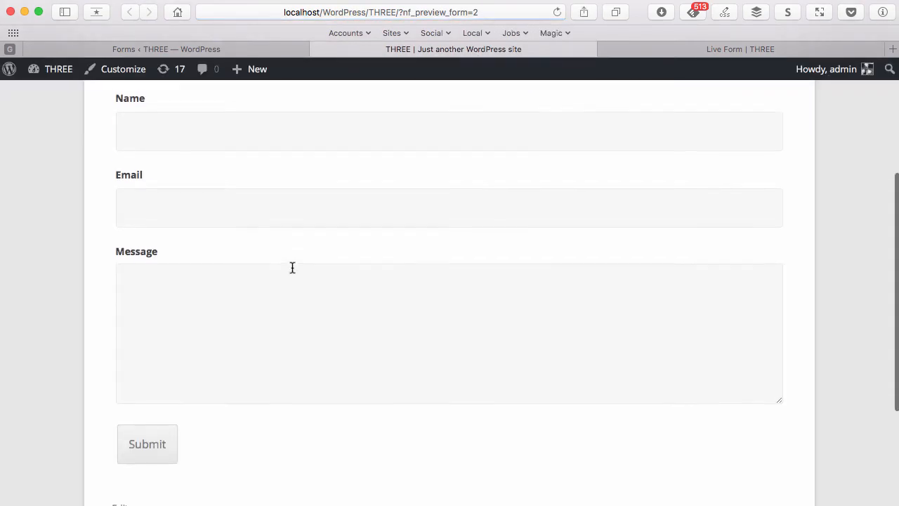
pyautogui.click(273, 125)
pyautogui.write('James')
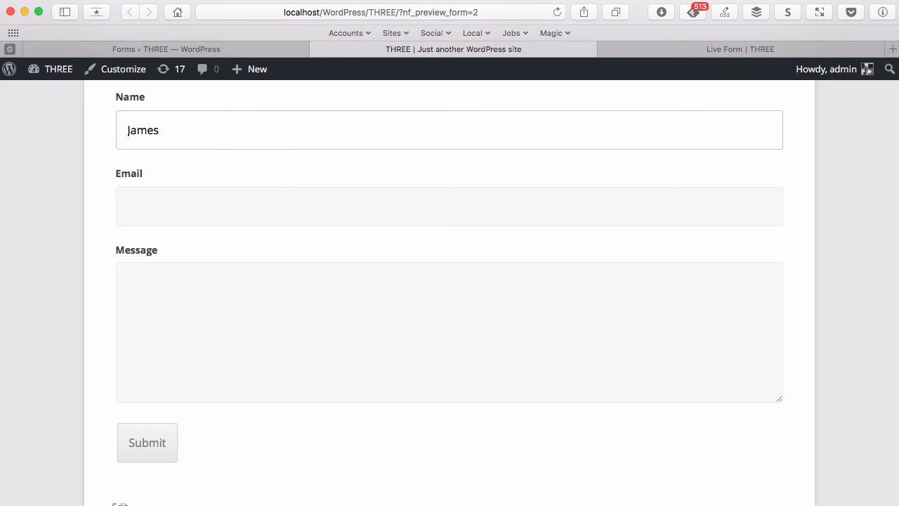
pyautogui.press('Tab')
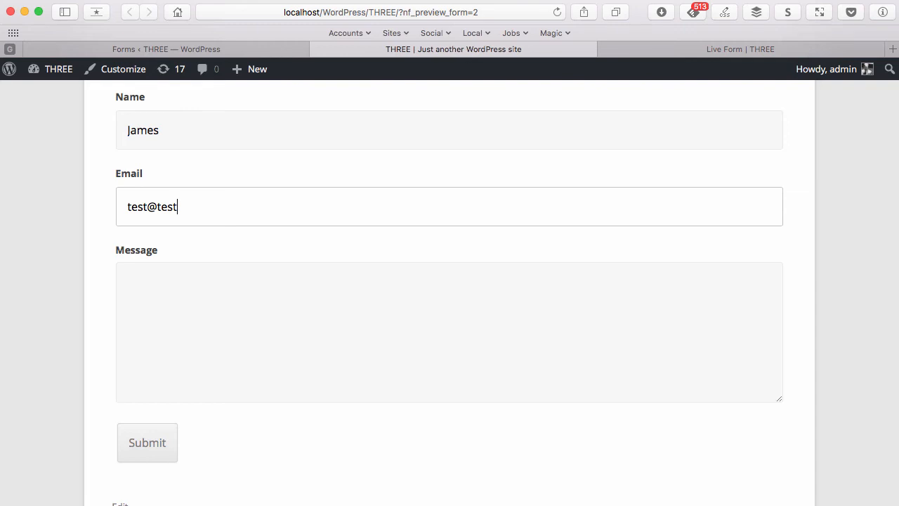
pyautogui.write('test@test.com')
pyautogui.click(258, 326)
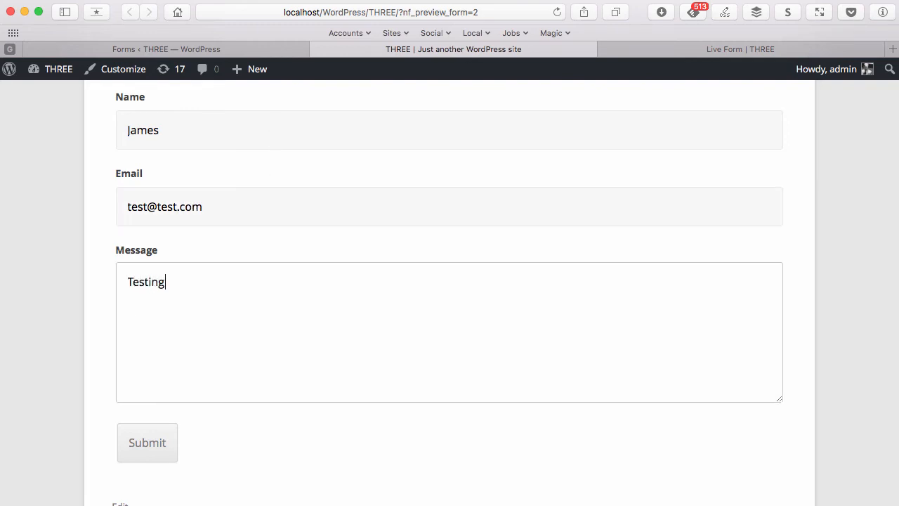
pyautogui.click(152, 441)
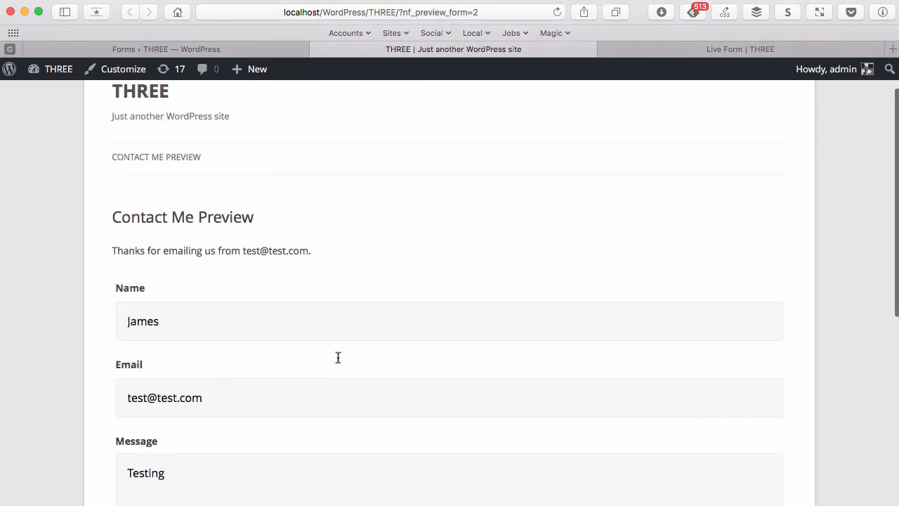
# Confirm the thank-you message shows the submitted email, then return to the form builder
pyautogui.scroll(2, 338, 357)
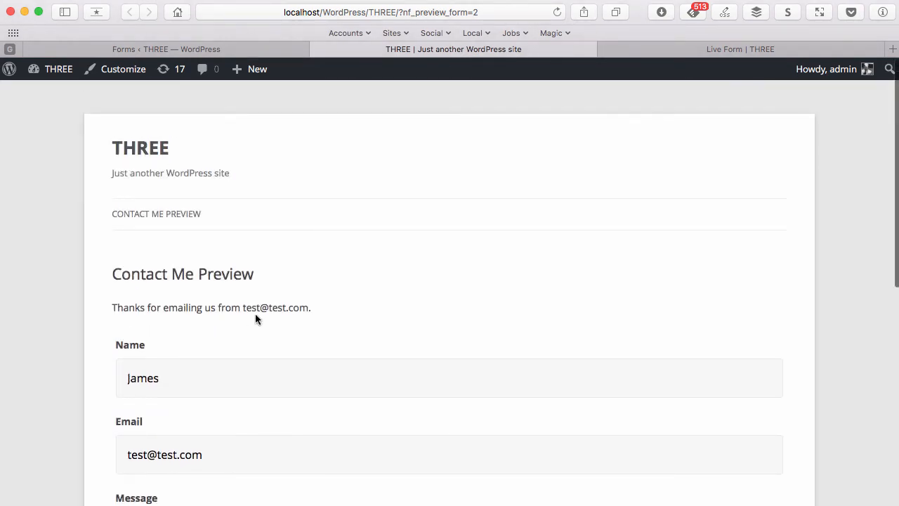
pyautogui.click(759, 50)
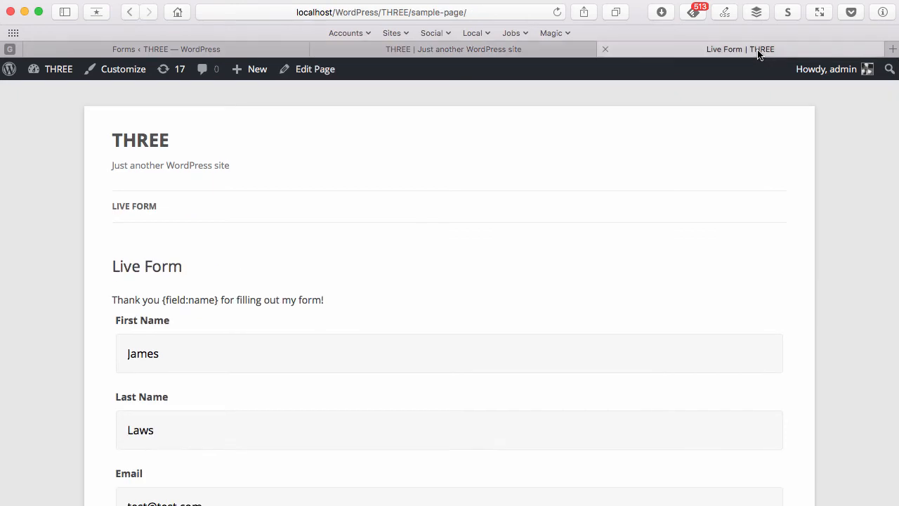
pyautogui.click(562, 51)
pyautogui.click(628, 54)
pyautogui.click(527, 55)
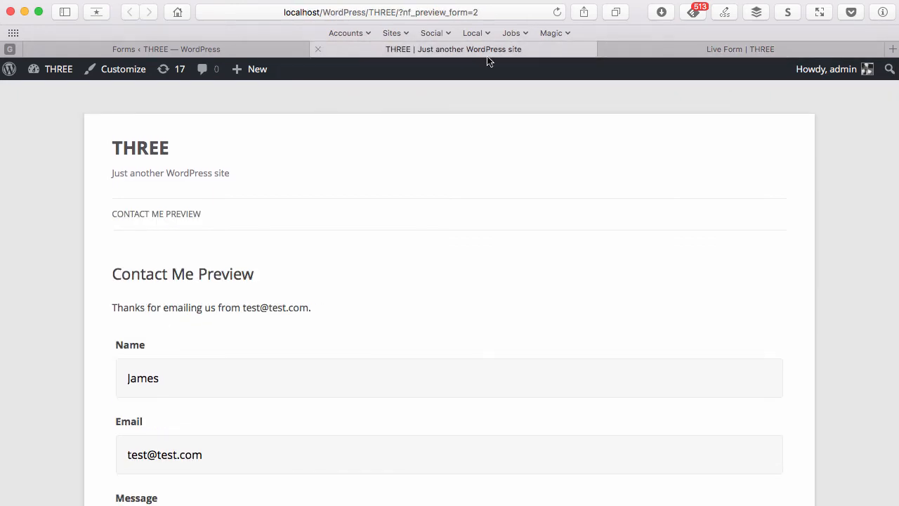
pyautogui.click(267, 56)
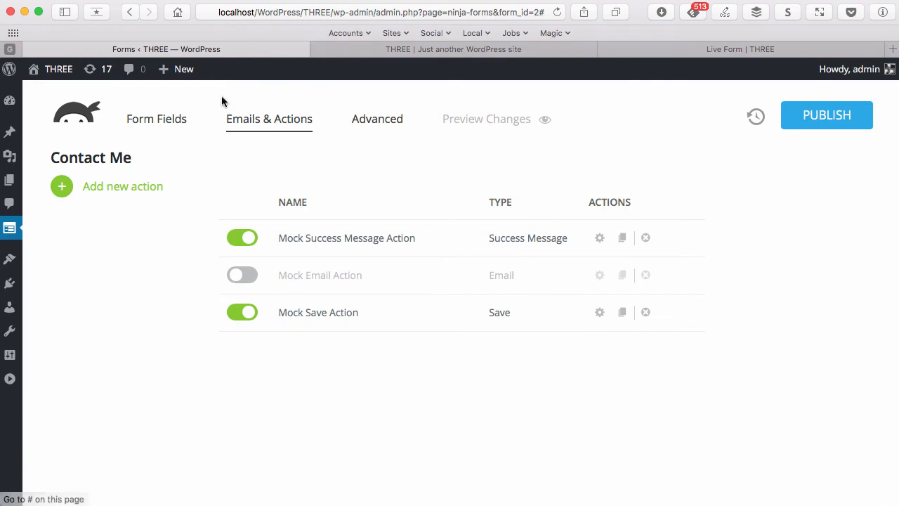
# Review the history panel's list of unpublished form changes
pyautogui.click(156, 122)
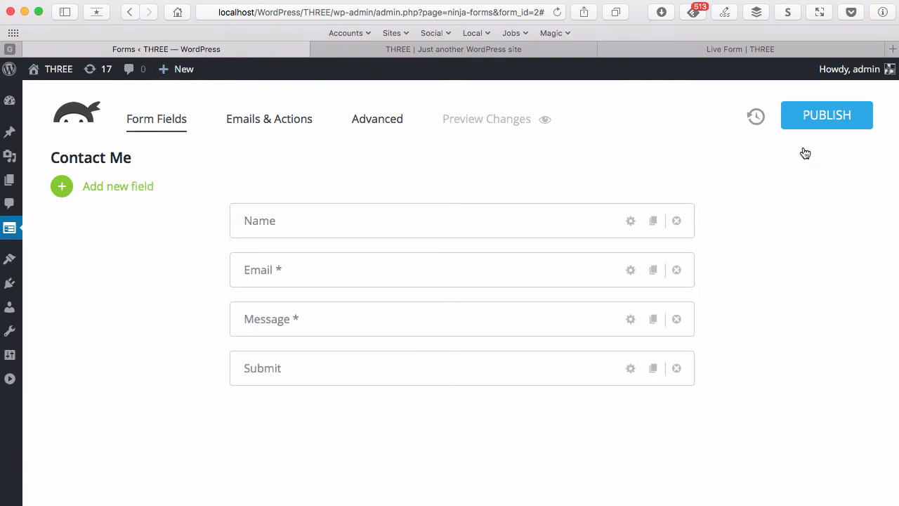
pyautogui.click(755, 117)
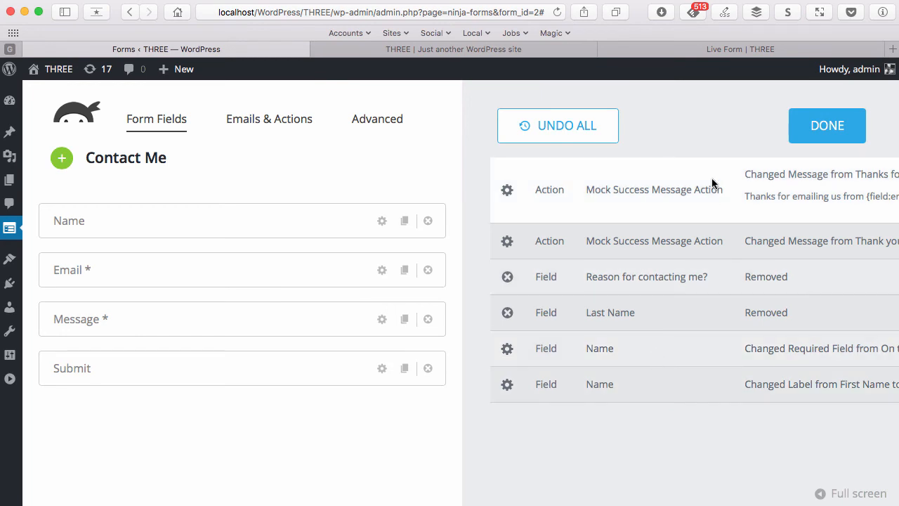
pyautogui.click(826, 130)
# Scroll through the live form page, which still shows the old version
pyautogui.click(655, 52)
pyautogui.scroll(-6, 558, 181)
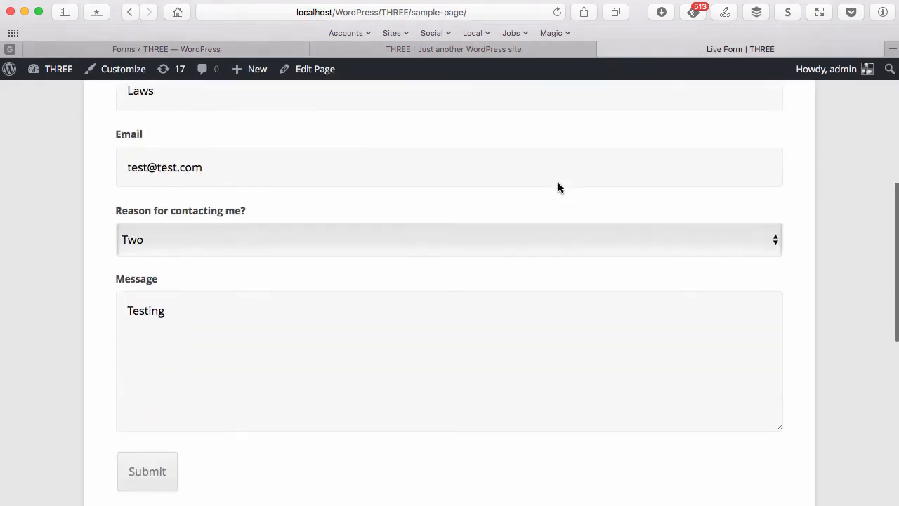
pyautogui.scroll(3, 559, 204)
pyautogui.scroll(3, 561, 223)
pyautogui.scroll(-7, 562, 223)
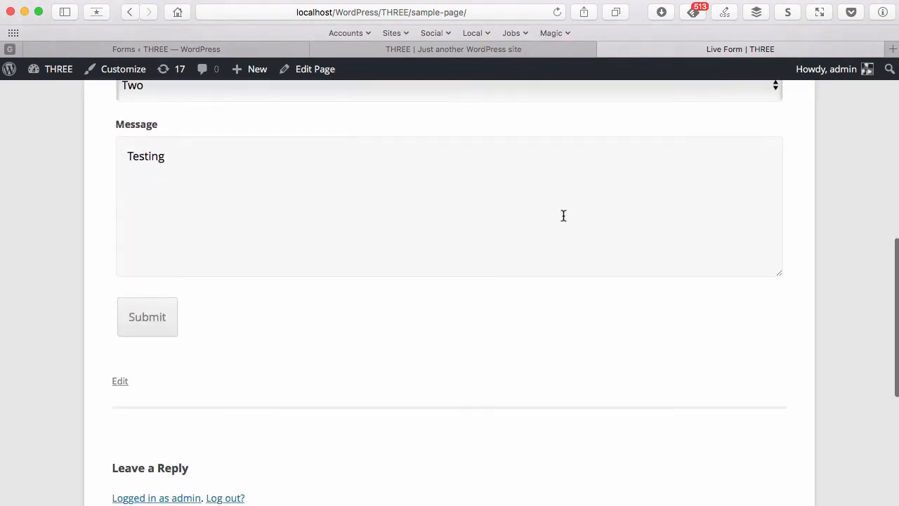
pyautogui.scroll(7, 562, 215)
pyautogui.scroll(-3, 562, 215)
pyautogui.scroll(-6, 563, 215)
pyautogui.scroll(8, 563, 215)
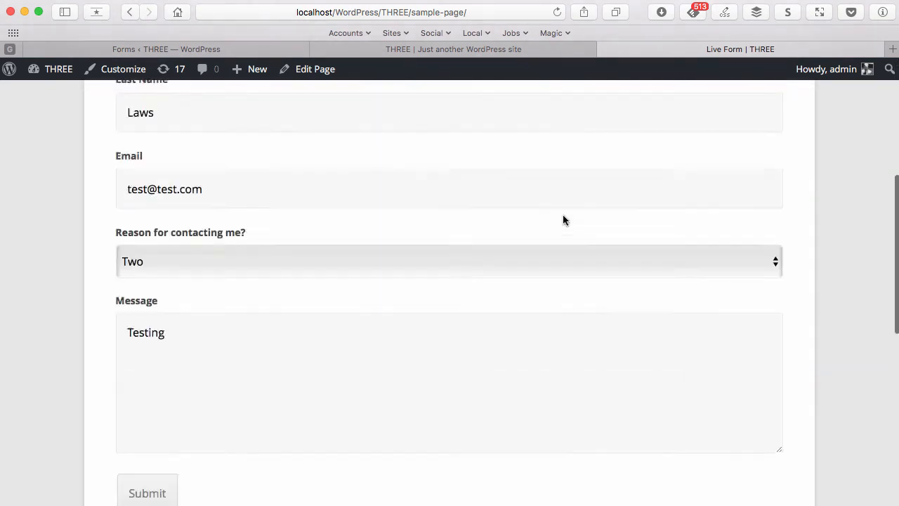
# Recheck the preview, then publish the Contact Me form changes
pyautogui.click(514, 52)
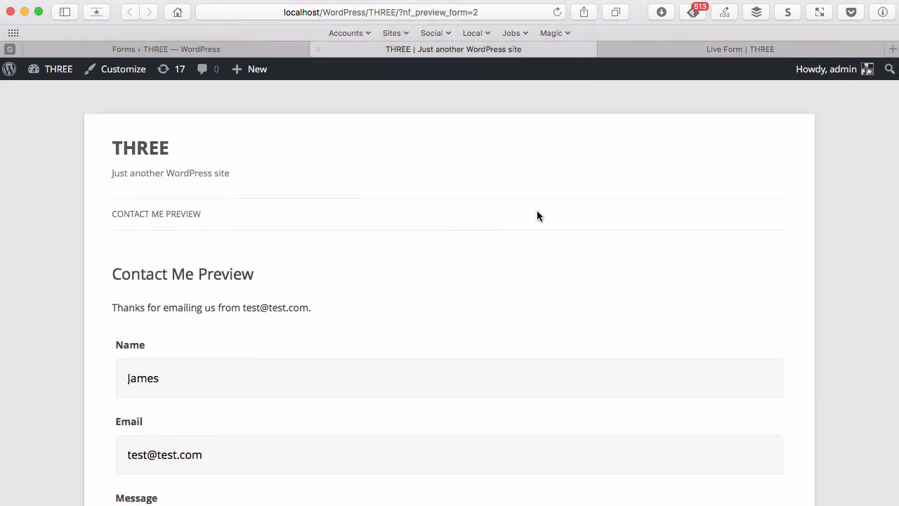
pyautogui.scroll(-5, 532, 246)
pyautogui.scroll(3, 532, 246)
pyautogui.scroll(-4, 532, 245)
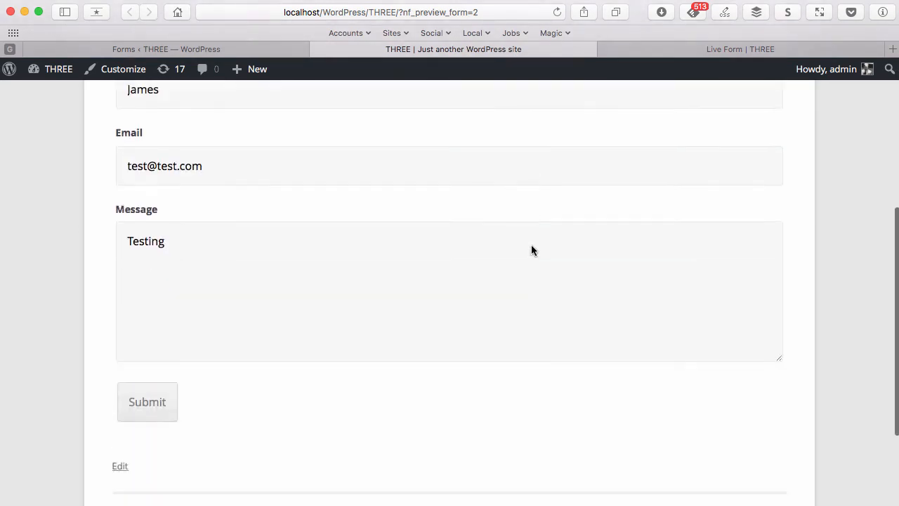
pyautogui.scroll(4, 532, 246)
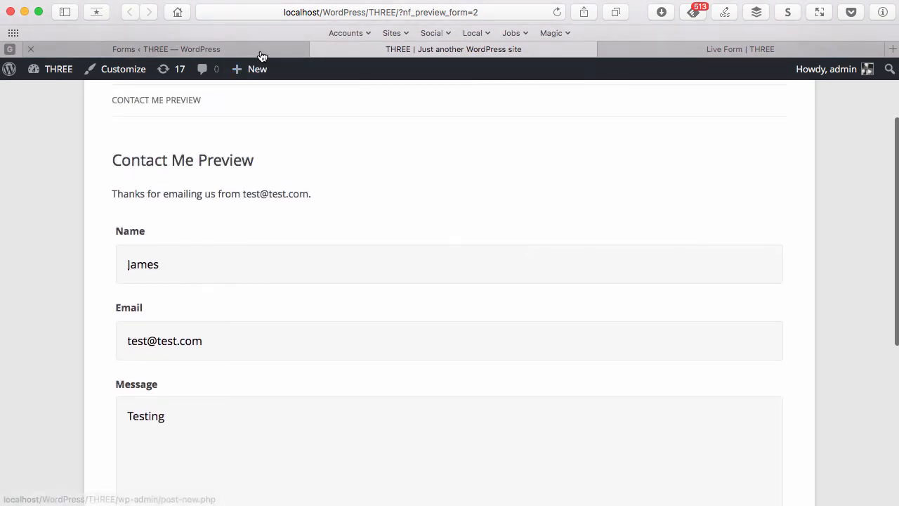
pyautogui.click(263, 50)
pyautogui.click(841, 135)
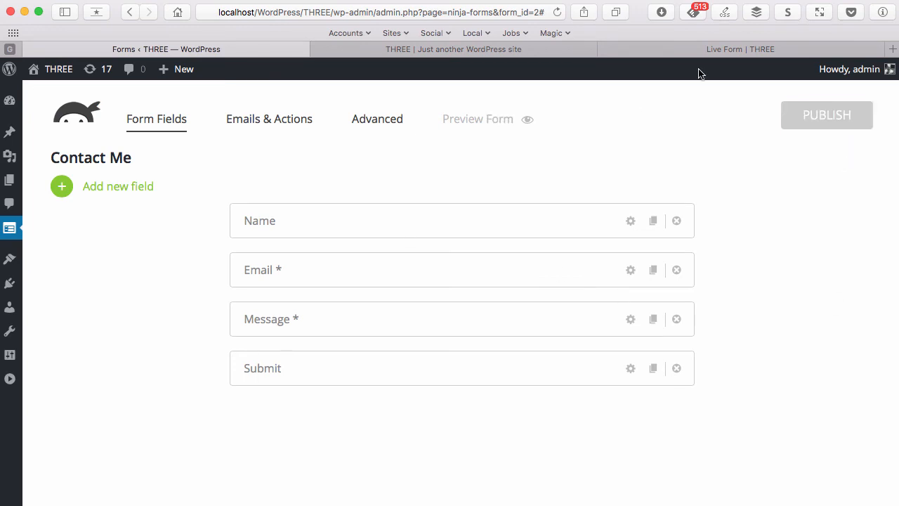
pyautogui.click(703, 47)
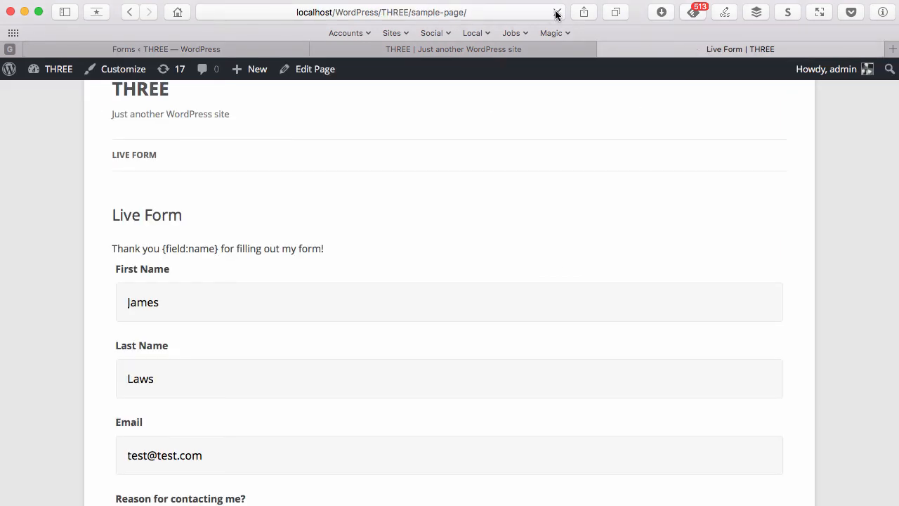
# Reload the live page to see the published Name, Email and Message form, then open Emails & Actions
pyautogui.click(556, 13)
pyautogui.scroll(-5, 554, 225)
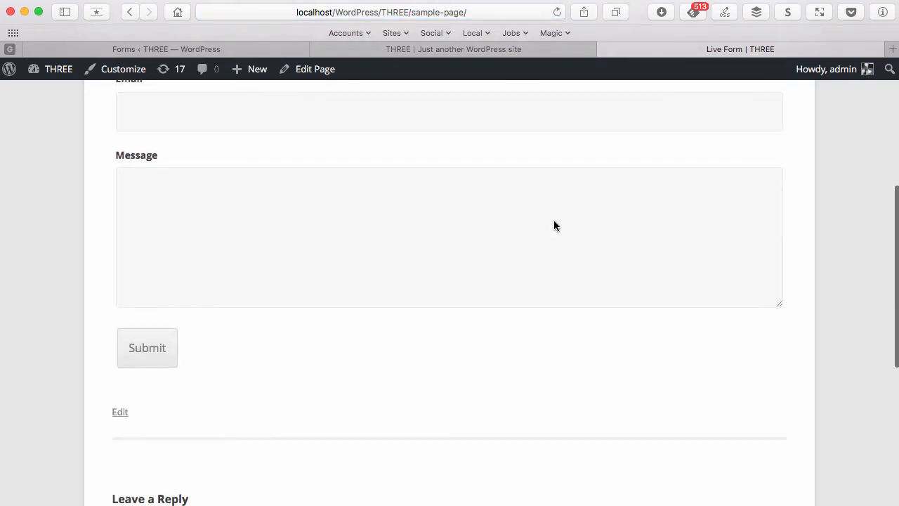
pyautogui.scroll(5, 554, 224)
pyautogui.scroll(-3, 554, 225)
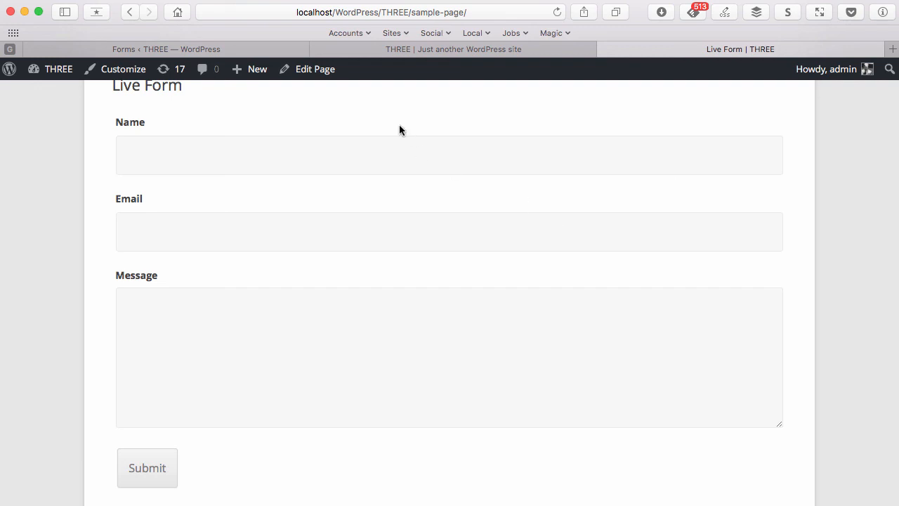
pyautogui.click(102, 50)
pyautogui.click(268, 119)
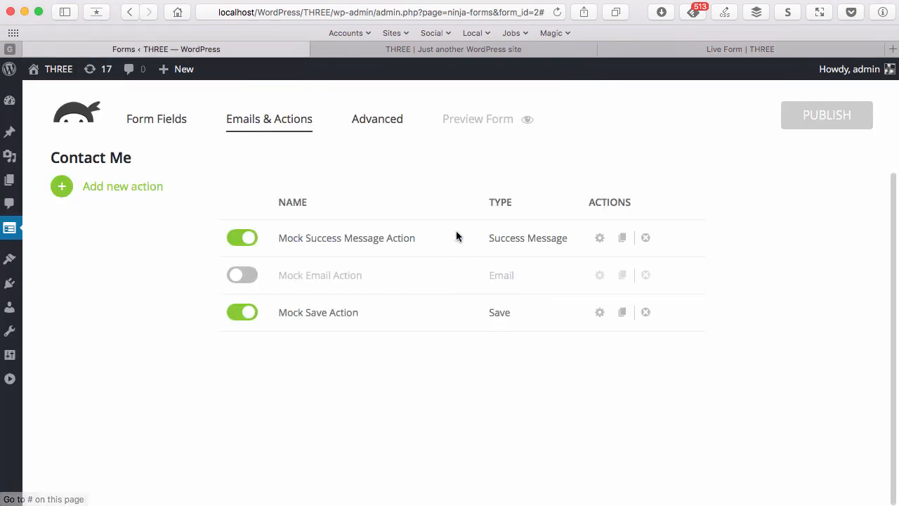